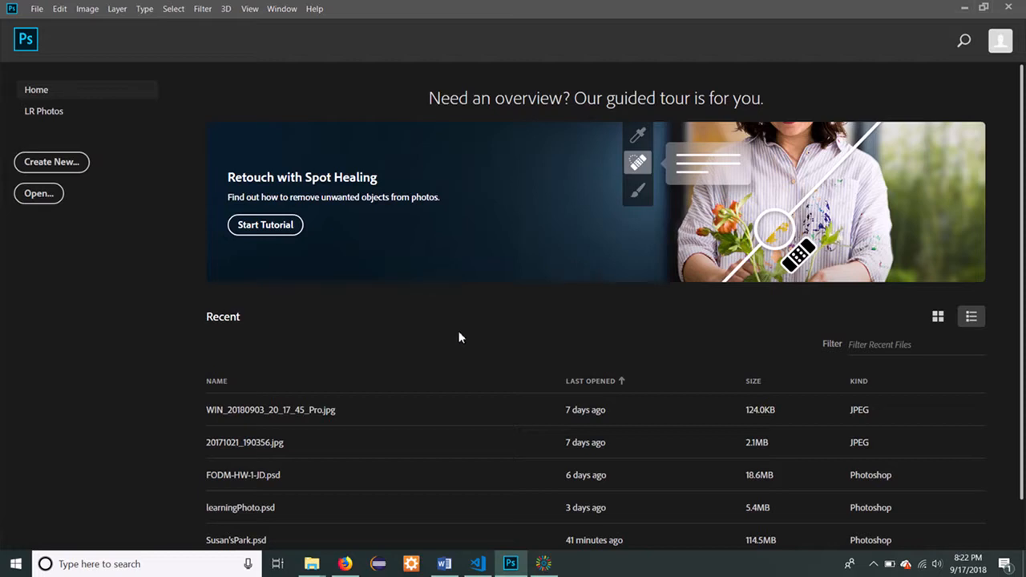
Open the photo 20170610_172223 from the Desktop folder.
left_click(40, 194)
left_click(289, 135)
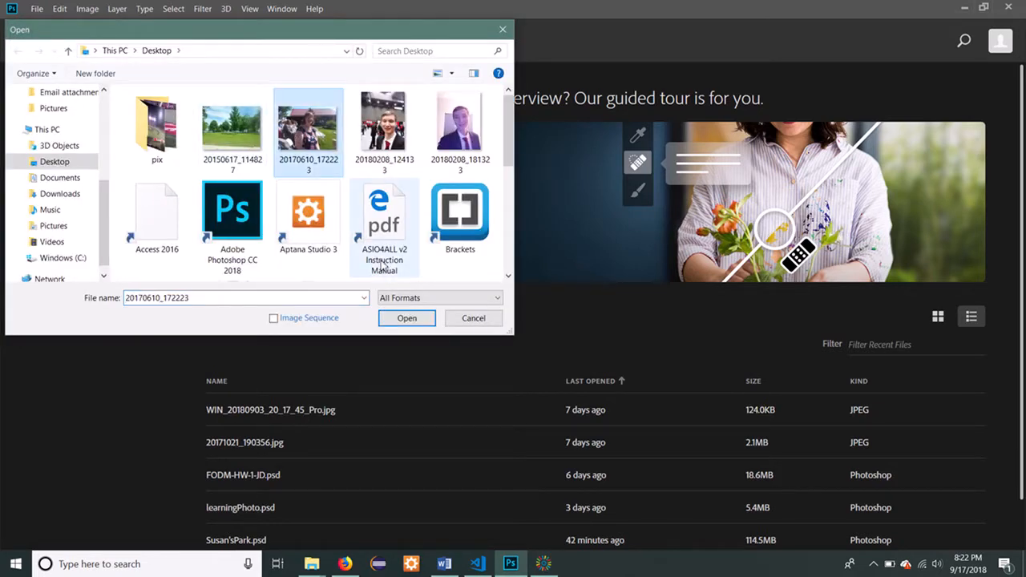
left_click(420, 323)
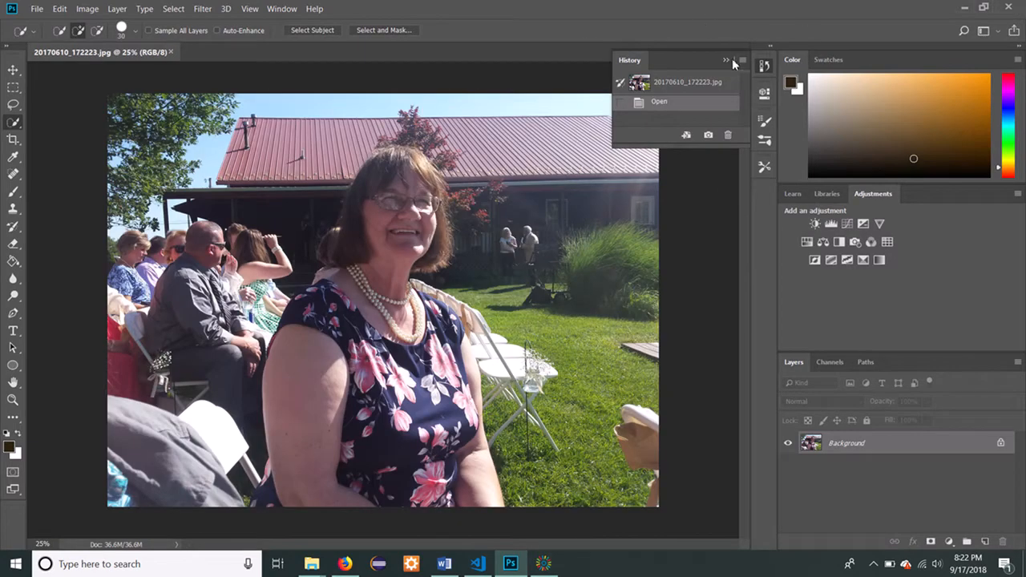
Collapse the History panel, briefly expanding it again to show where it is kept.
left_click(728, 60)
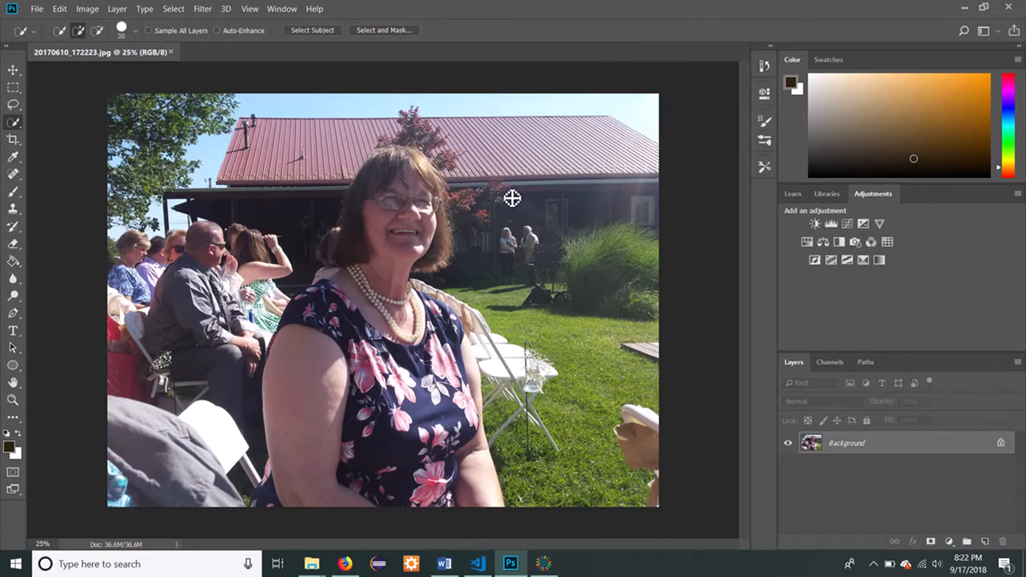
left_click(766, 69)
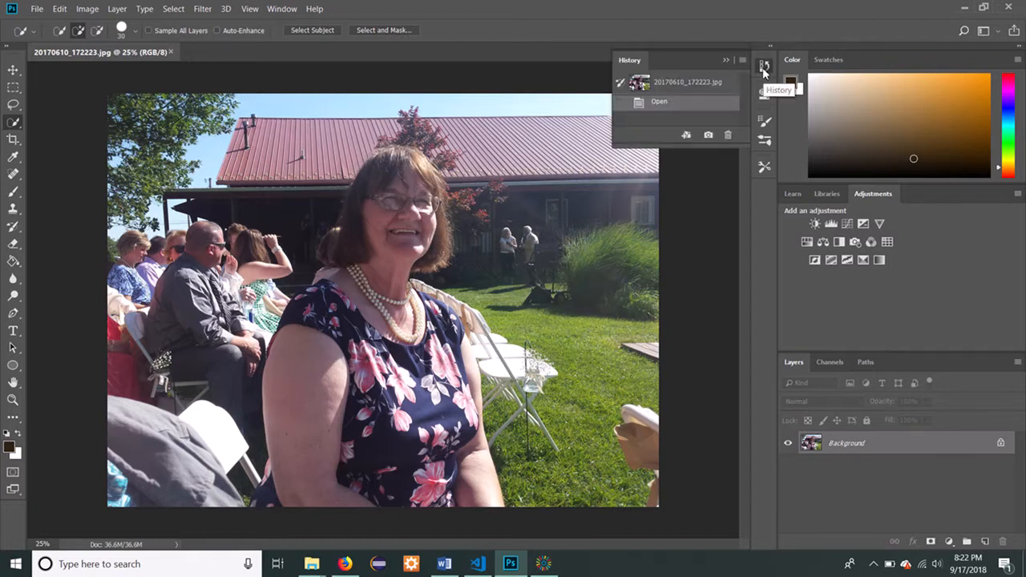
left_click(765, 69)
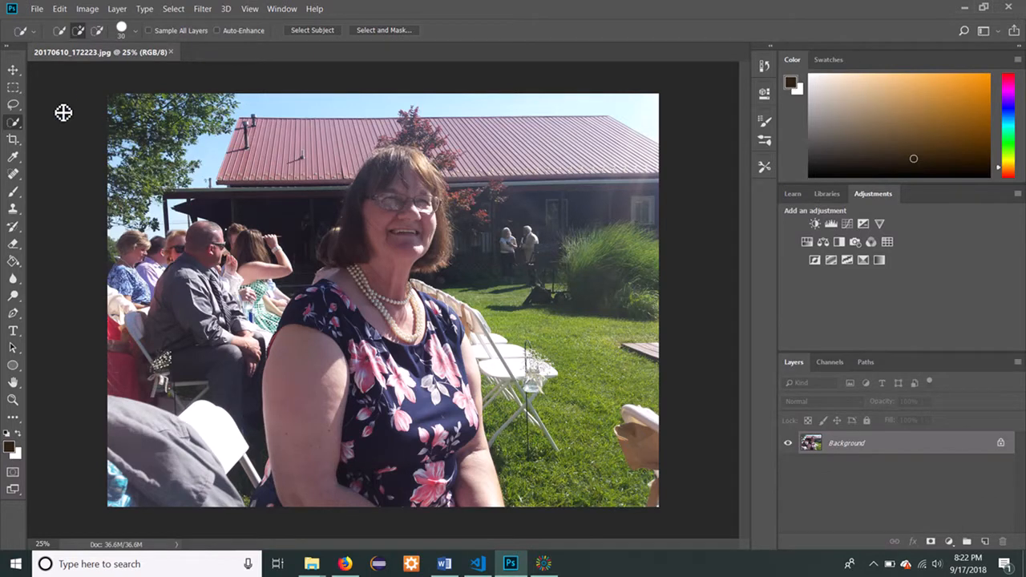
Brush a Quick Selection over the seated woman's body, neck, face and hair.
left_click(12, 138)
left_click(12, 125)
mouse_move(309, 480)
left_mouse_down()
mouse_move(315, 433)
mouse_move(348, 409)
mouse_move(384, 415)
mouse_move(431, 429)
mouse_move(472, 500)
mouse_move(453, 418)
mouse_move(446, 501)
mouse_move(435, 495)
mouse_move(471, 418)
mouse_move(450, 363)
mouse_move(409, 399)
mouse_move(385, 378)
mouse_move(428, 329)
mouse_move(364, 315)
mouse_move(349, 339)
mouse_move(402, 317)
left_mouse_up()
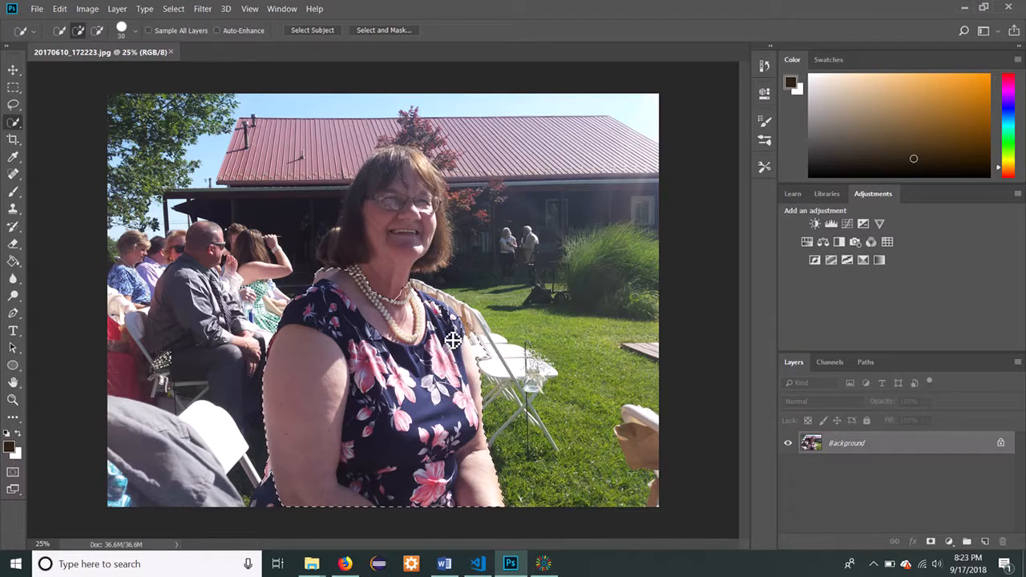
left_click_drag(405, 275, 437, 239)
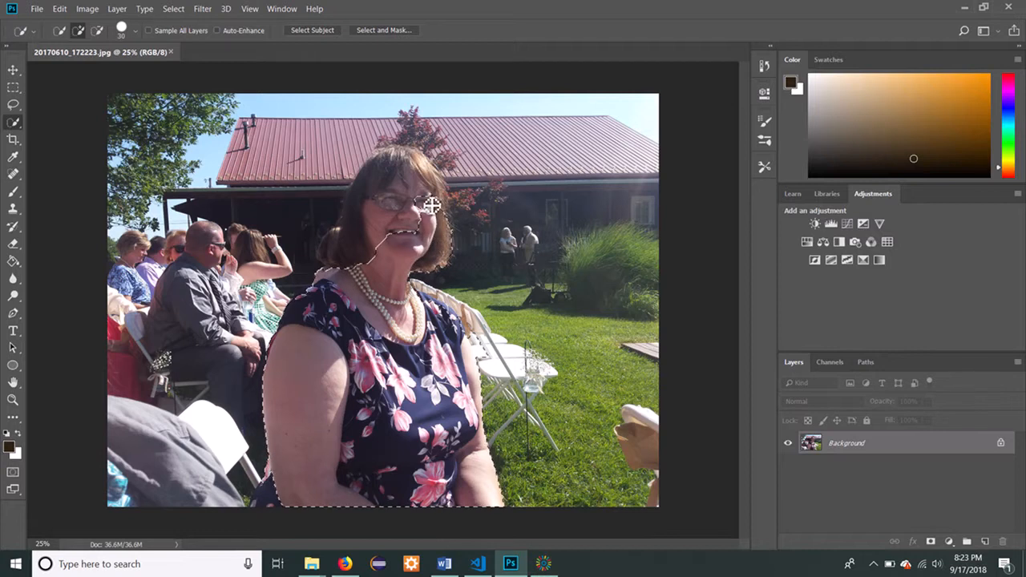
left_click_drag(435, 192, 436, 190)
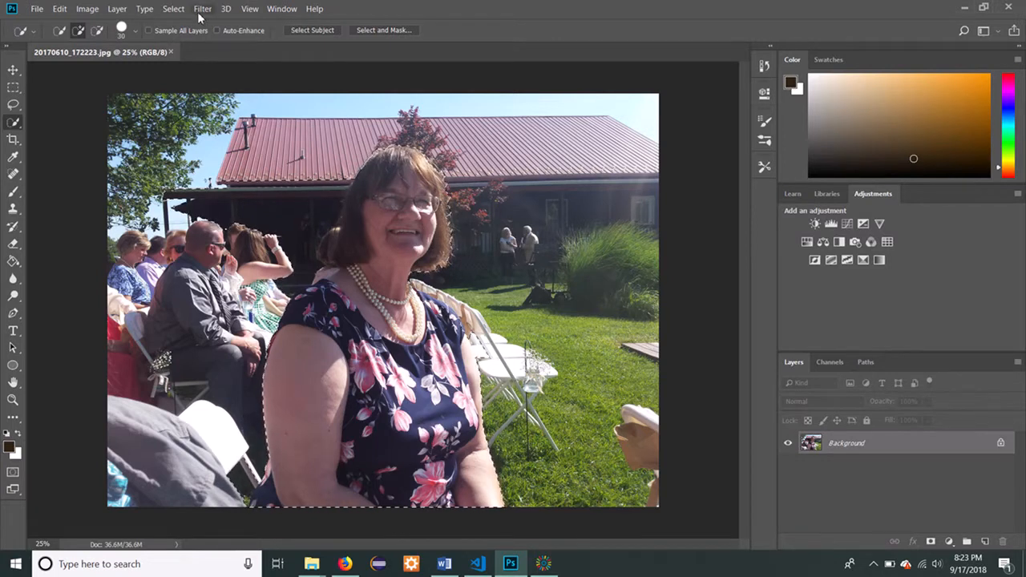
Run the automatic Subject selection on the woman, discarding the current selection.
left_click(174, 9)
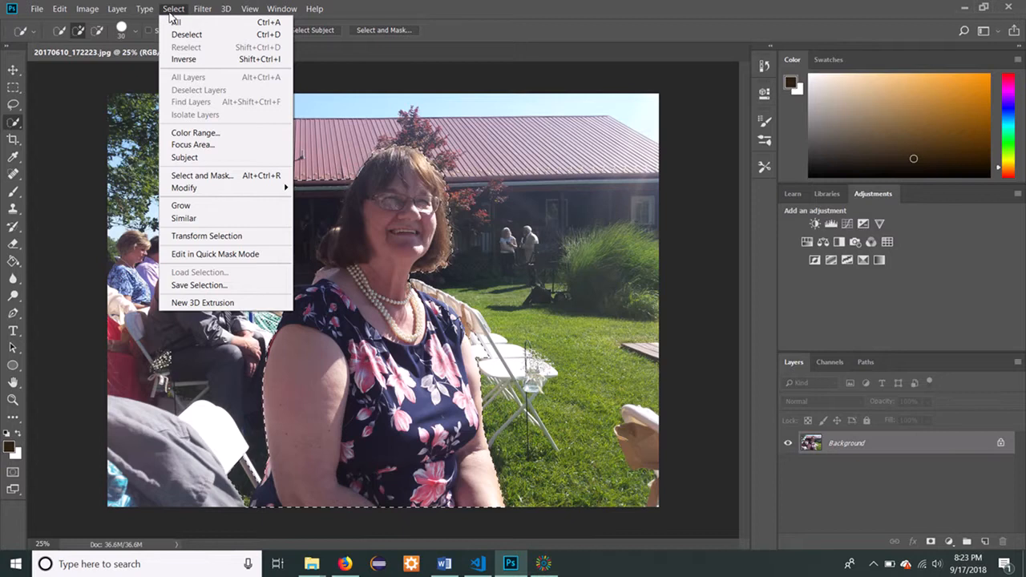
left_click(214, 157)
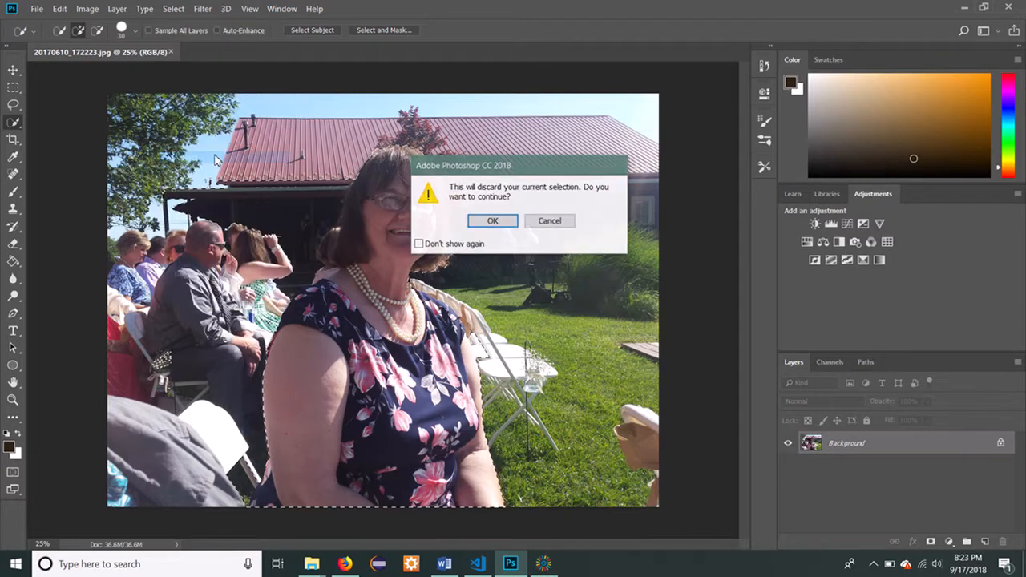
left_click(490, 222)
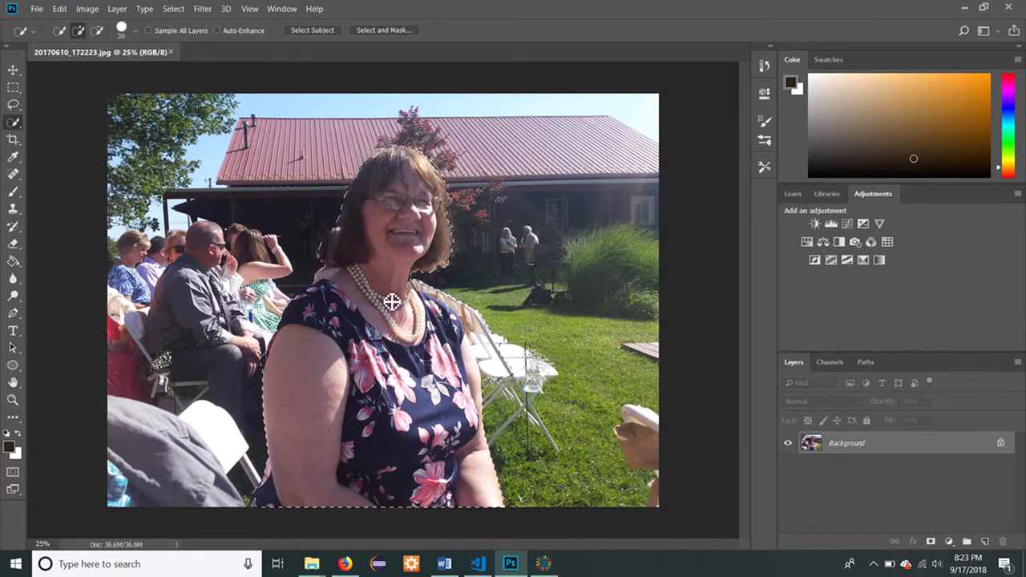
Add a layer mask from the selection and move the woman's cutout lower on the canvas.
left_click(931, 542)
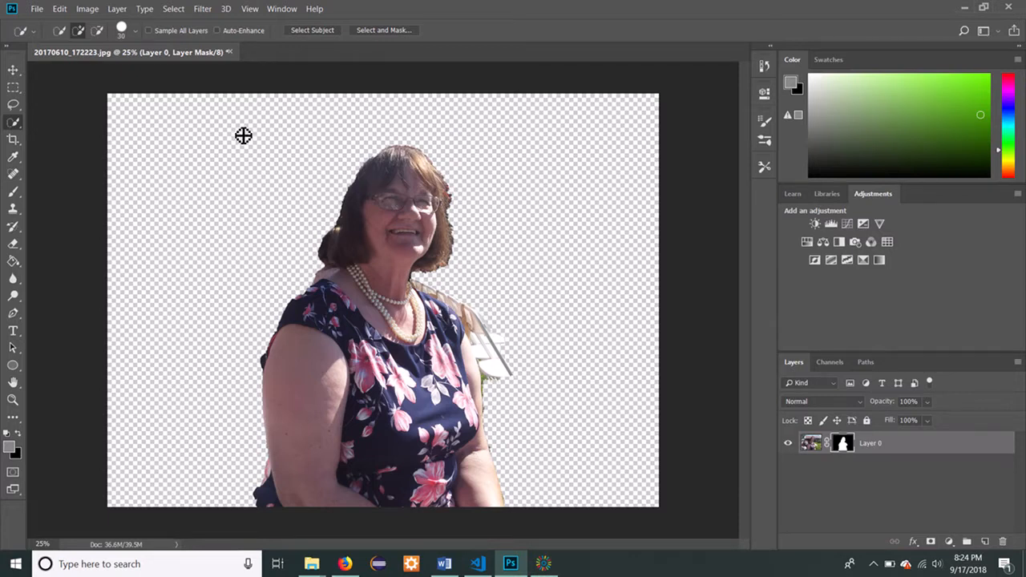
left_click(12, 71)
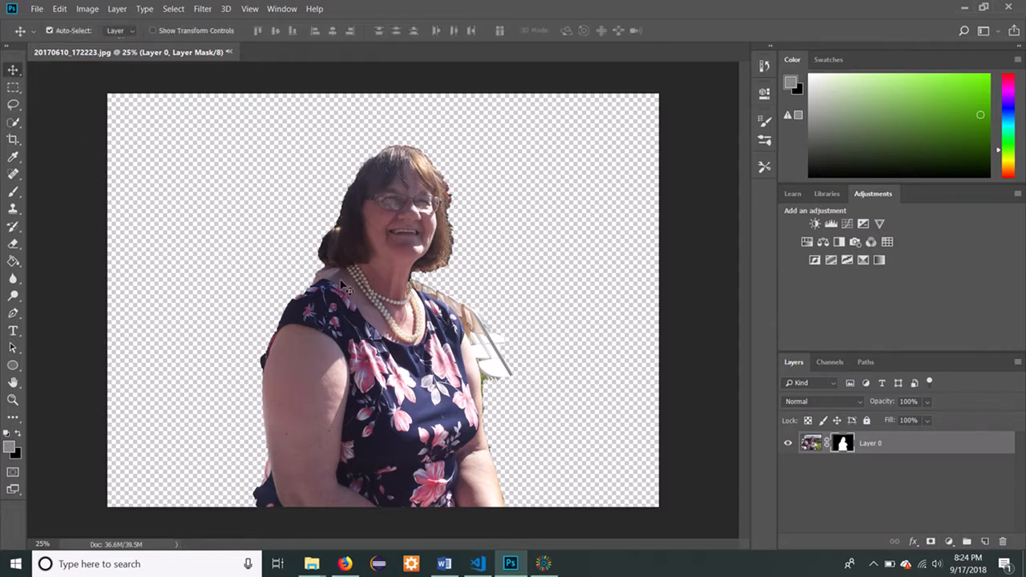
left_click_drag(396, 338, 401, 403)
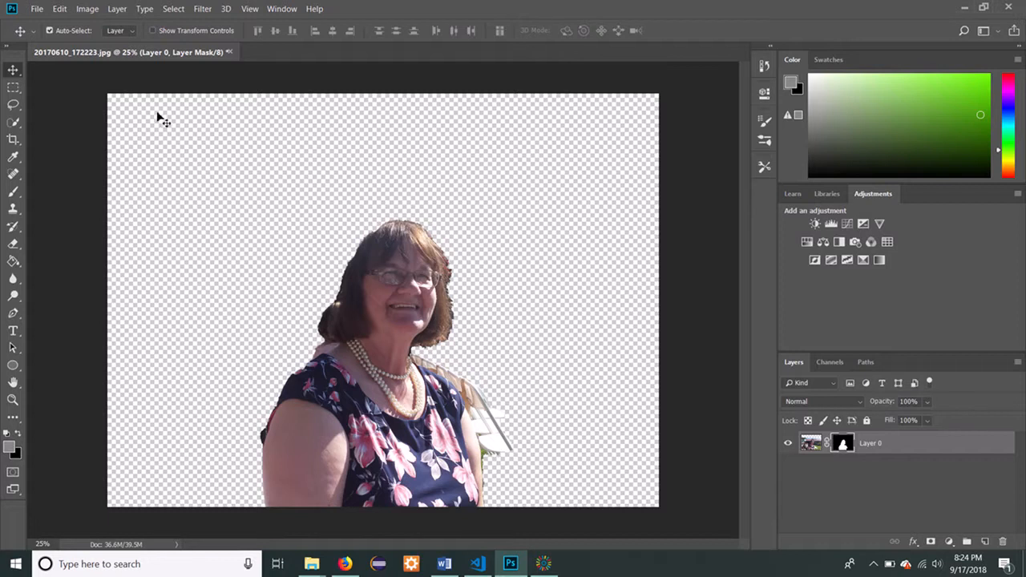
Quick-select the leftover white chair beside the woman's shoulder and delete it from the layer mask.
left_click(15, 124)
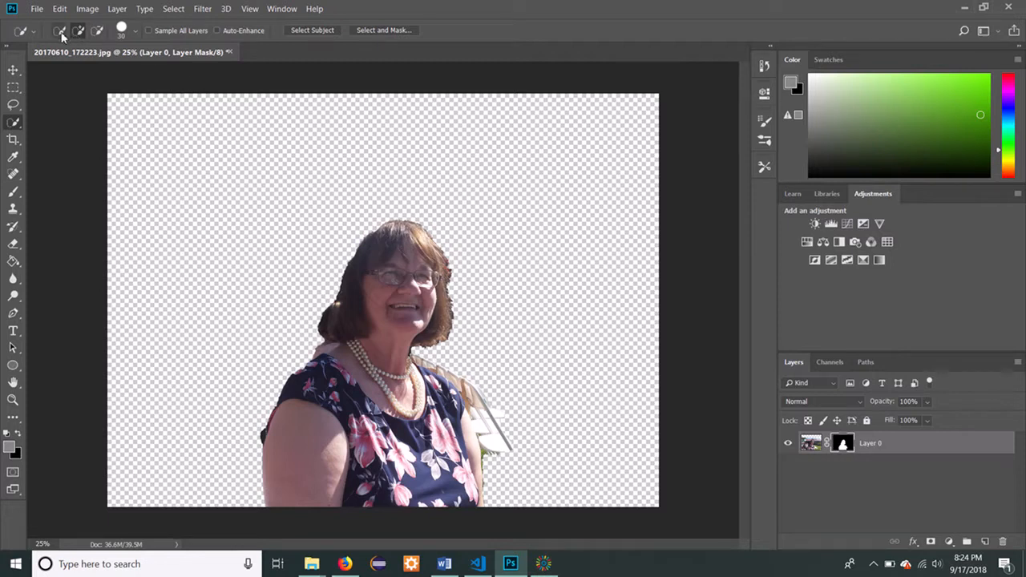
left_click(97, 32)
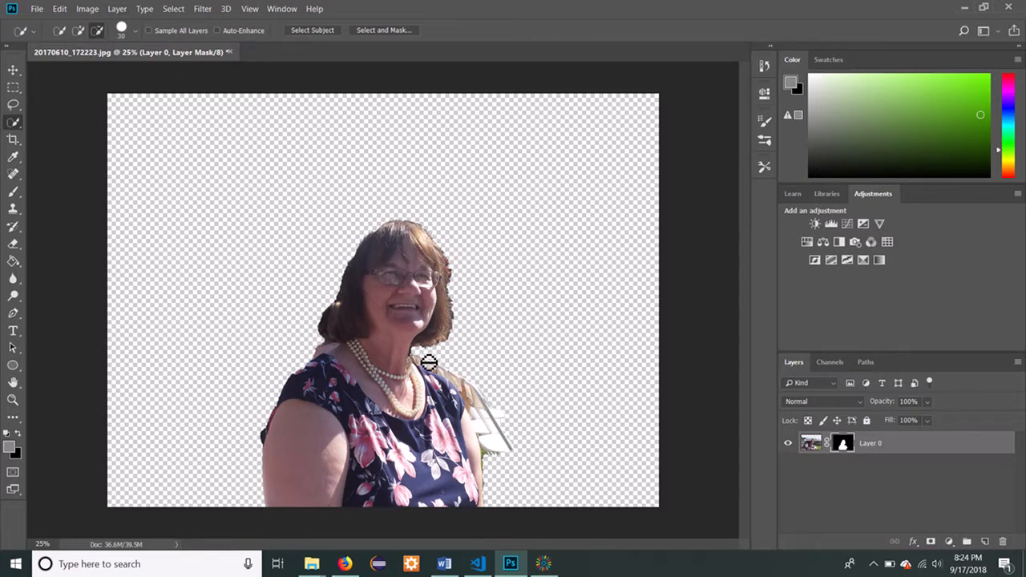
mouse_move(427, 362)
left_mouse_down()
mouse_move(488, 403)
mouse_move(507, 453)
mouse_move(498, 461)
mouse_move(492, 430)
mouse_move(520, 446)
left_mouse_up()
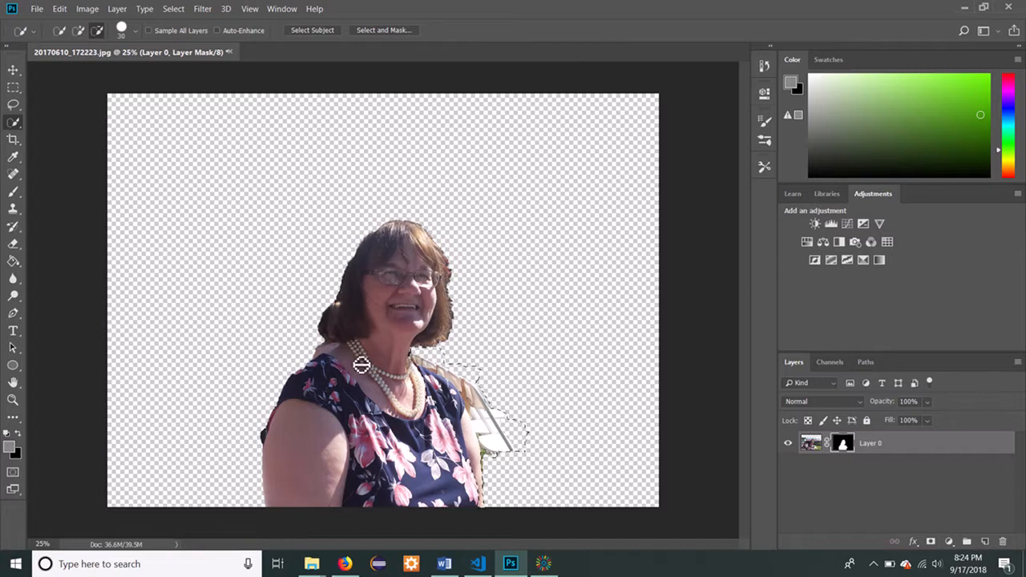
left_click(79, 31)
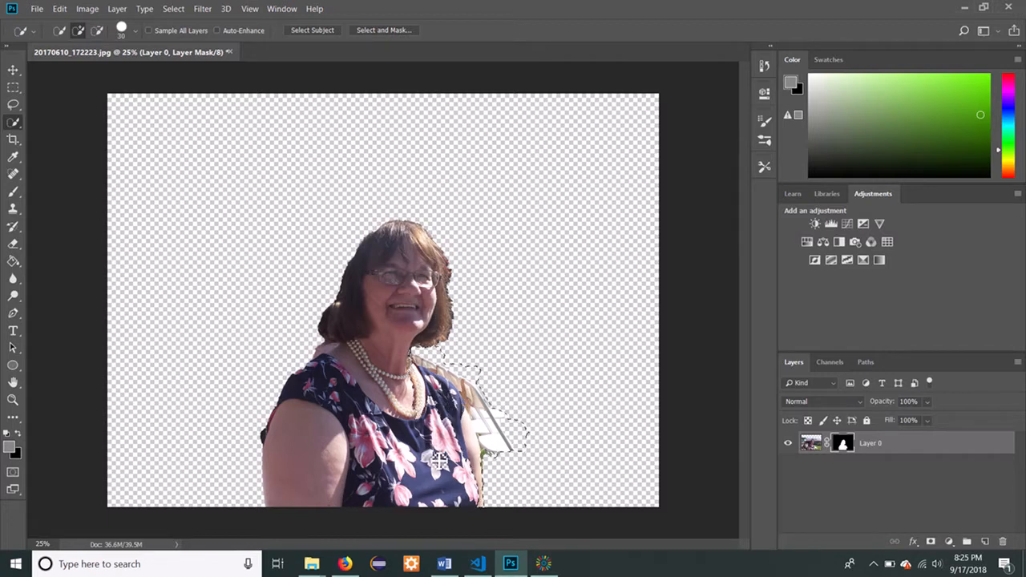
left_click(96, 33)
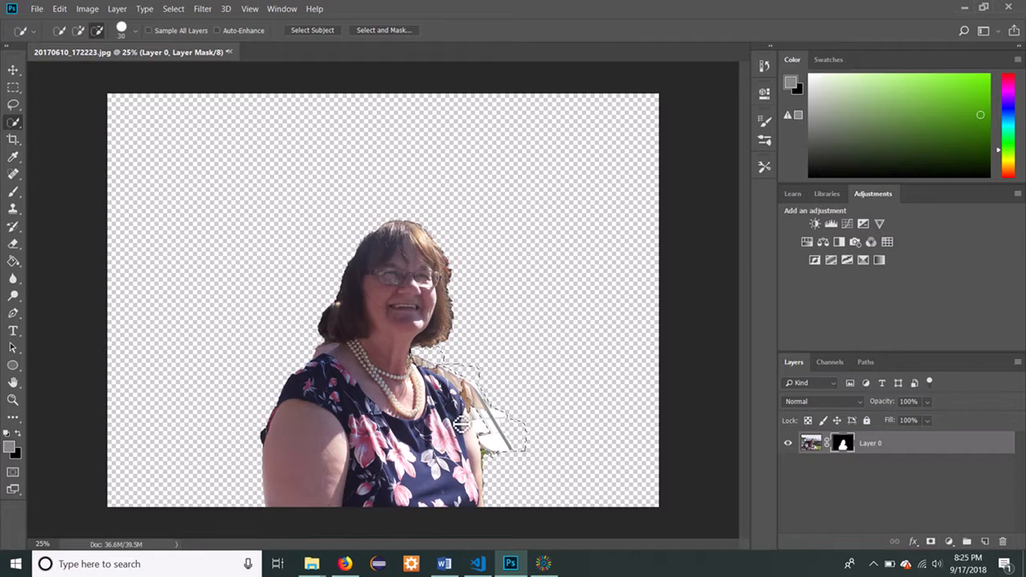
key("Delete")
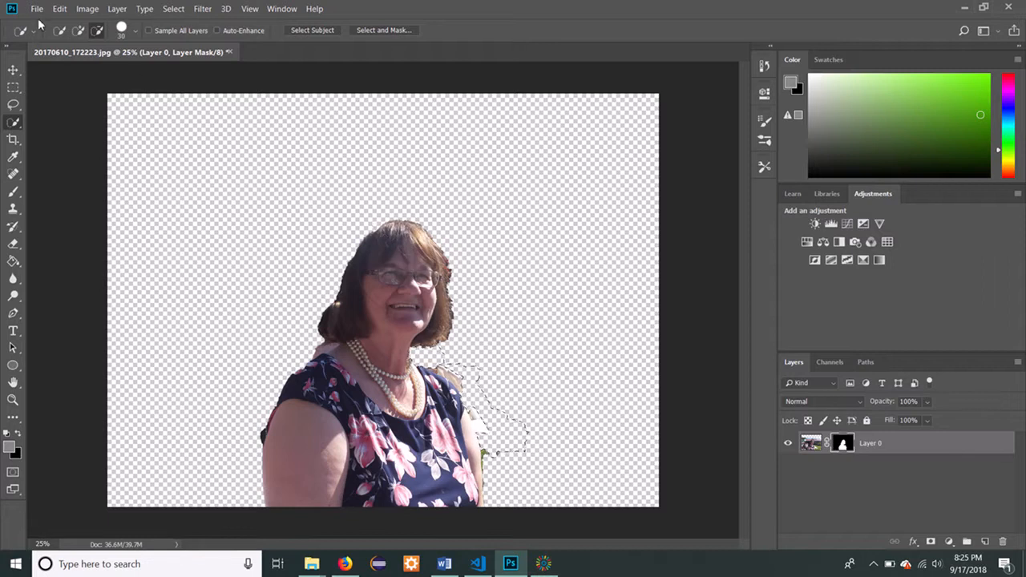
Place the park photo 20150617_114827 from the Desktop as an embedded image.
left_click(37, 10)
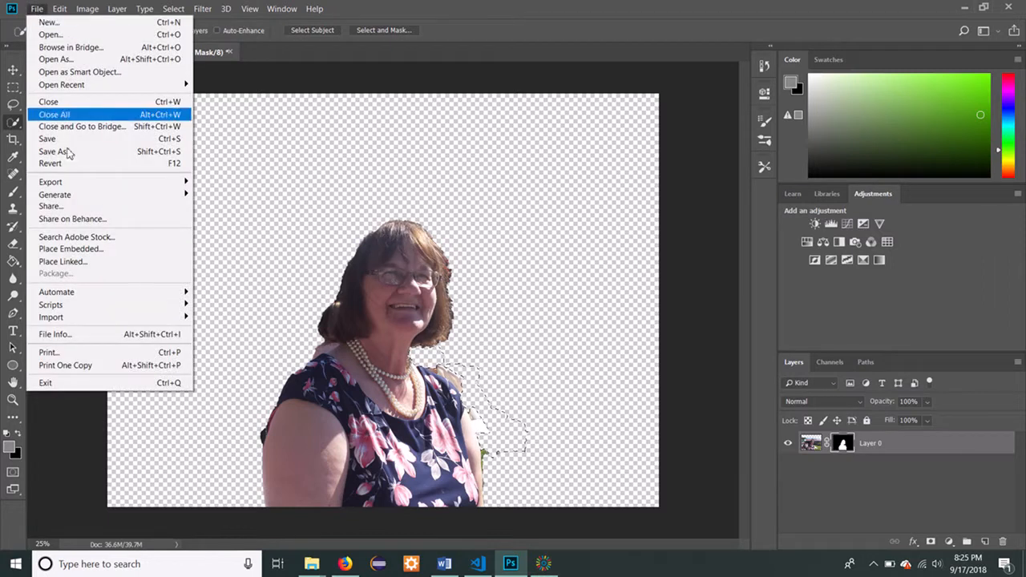
left_click(107, 249)
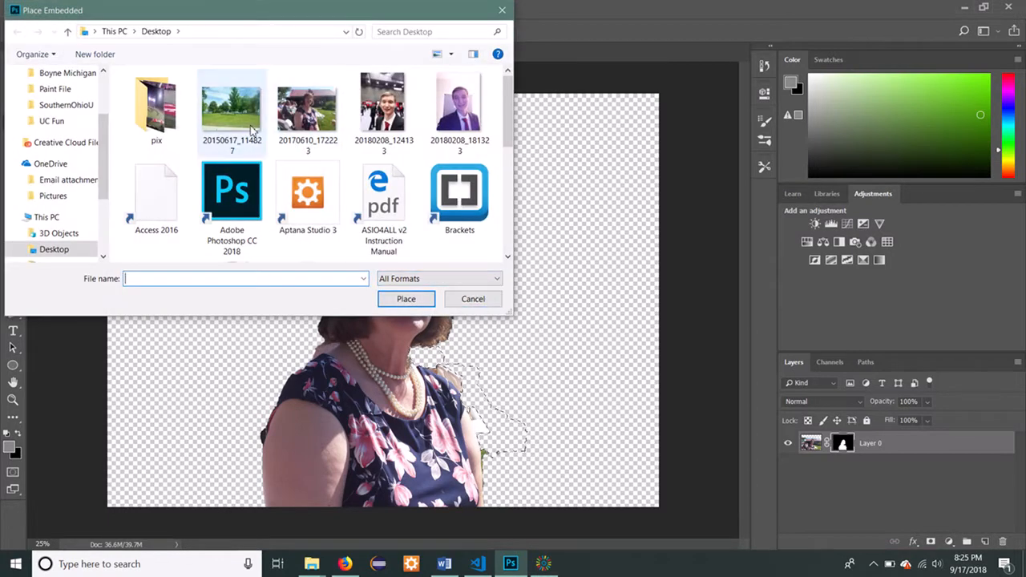
left_click(233, 112)
left_click(400, 299)
Reposition the placed park photo, scale it to about 135% so it covers the whole canvas, and commit the transformation.
left_click_drag(485, 407, 343, 237)
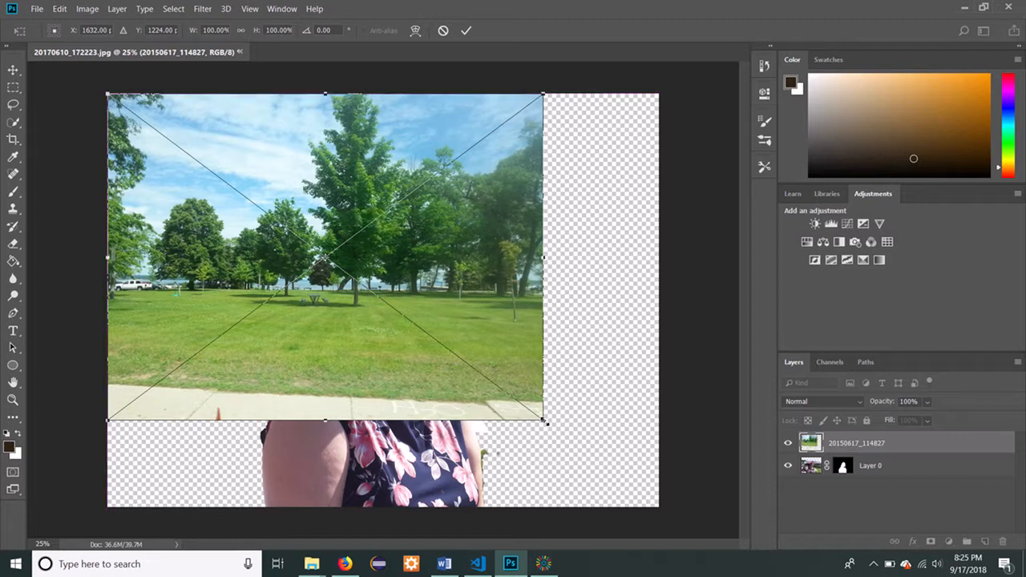
left_click_drag(544, 421, 745, 546)
left_click_drag(513, 347, 488, 335)
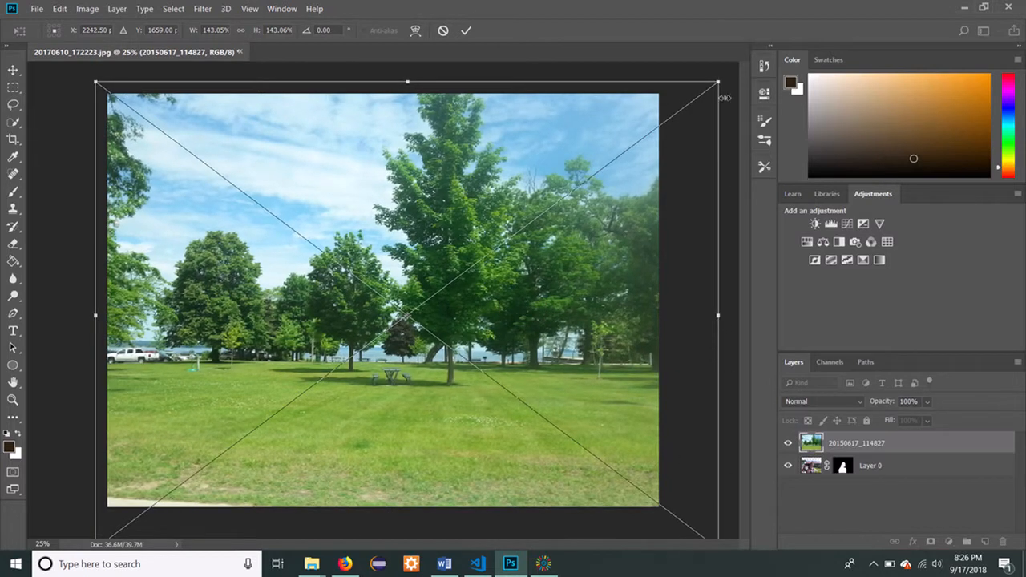
left_click_drag(719, 83, 694, 96)
left_click_drag(519, 281, 531, 260)
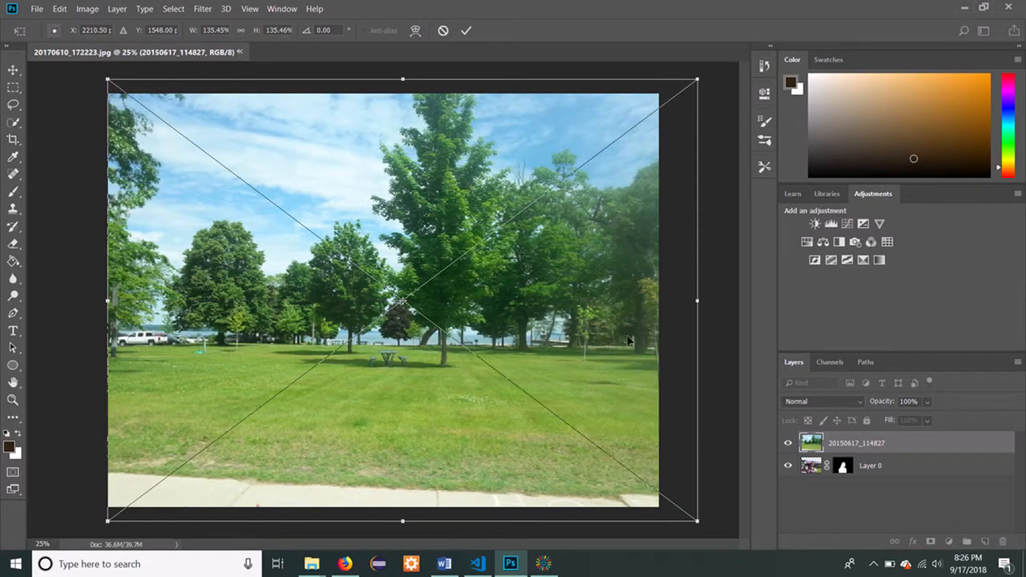
left_click(468, 32)
key("w")
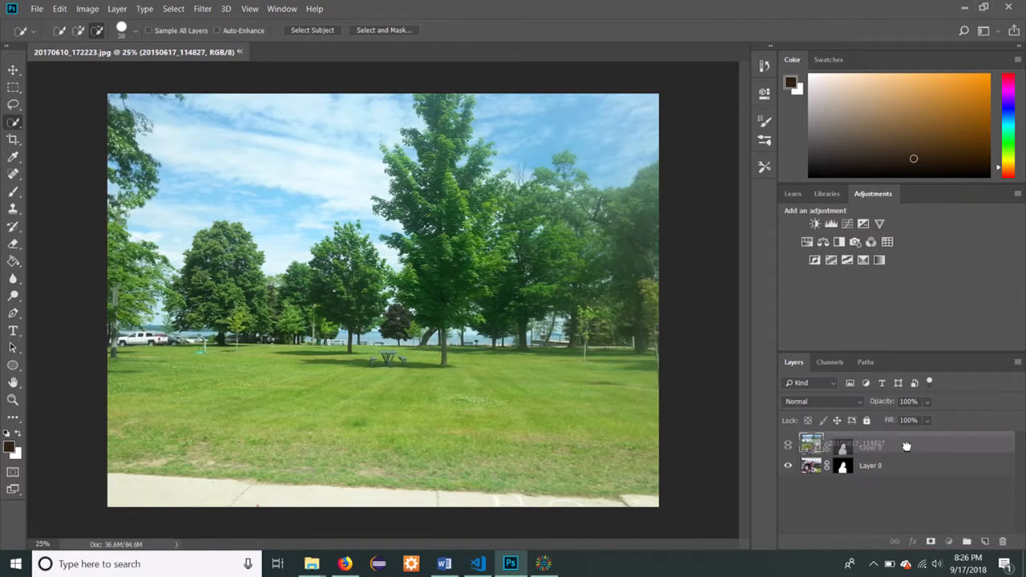
Reorder the layers so the park photo 20150617_114827 sits below Layer 0.
left_click(906, 465)
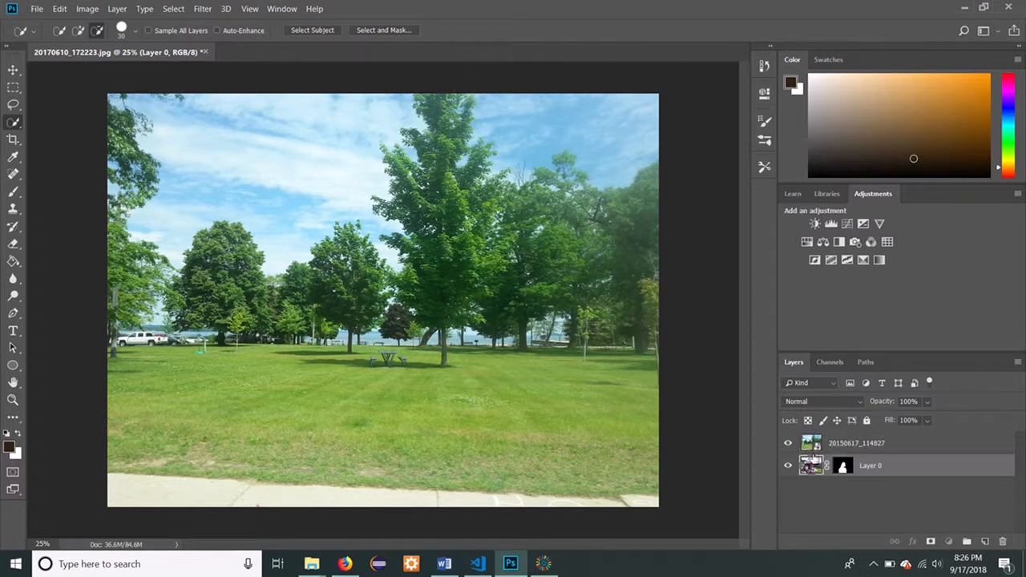
left_click(902, 443)
left_click_drag(897, 446, 898, 481)
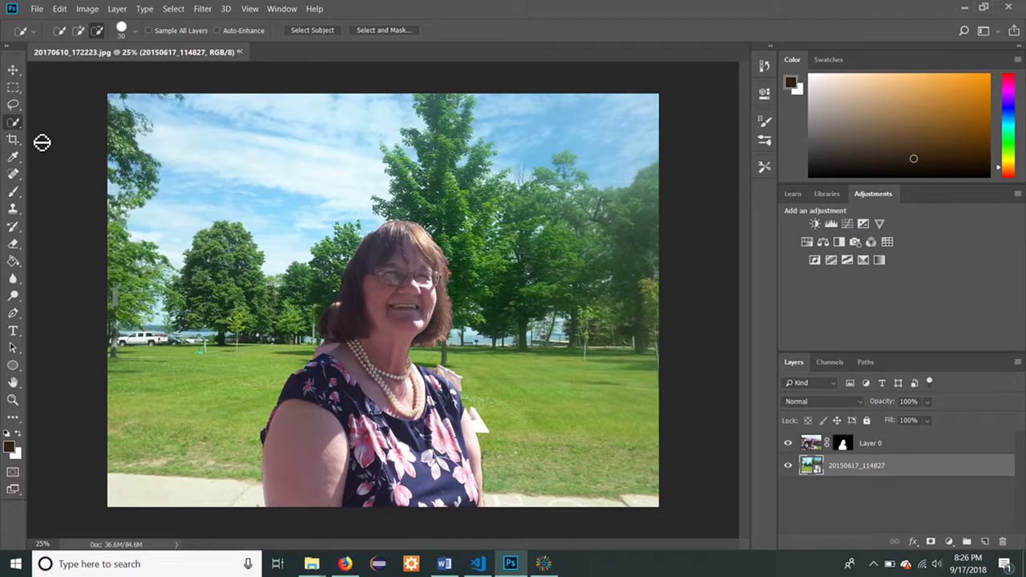
Quick-select the sky in the park photo layer and subtract the stray area over the woman's hair.
left_click(12, 144)
left_click(13, 125)
left_click(78, 30)
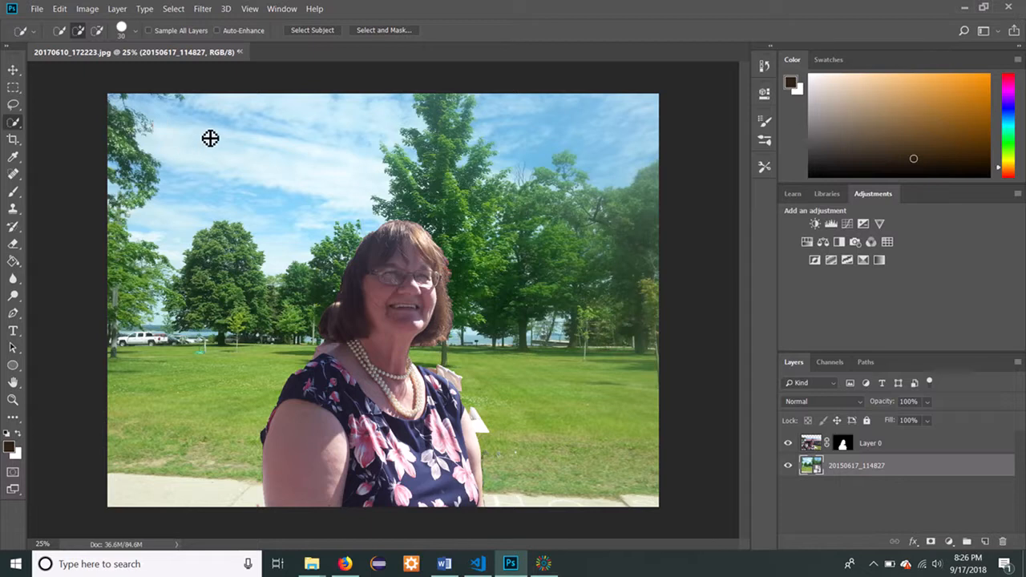
mouse_move(206, 133)
left_mouse_down()
mouse_move(467, 109)
mouse_move(600, 115)
mouse_move(390, 110)
mouse_move(341, 119)
mouse_move(367, 121)
mouse_move(225, 121)
mouse_move(284, 103)
mouse_move(265, 114)
mouse_move(287, 121)
mouse_move(185, 136)
mouse_move(152, 125)
left_mouse_up()
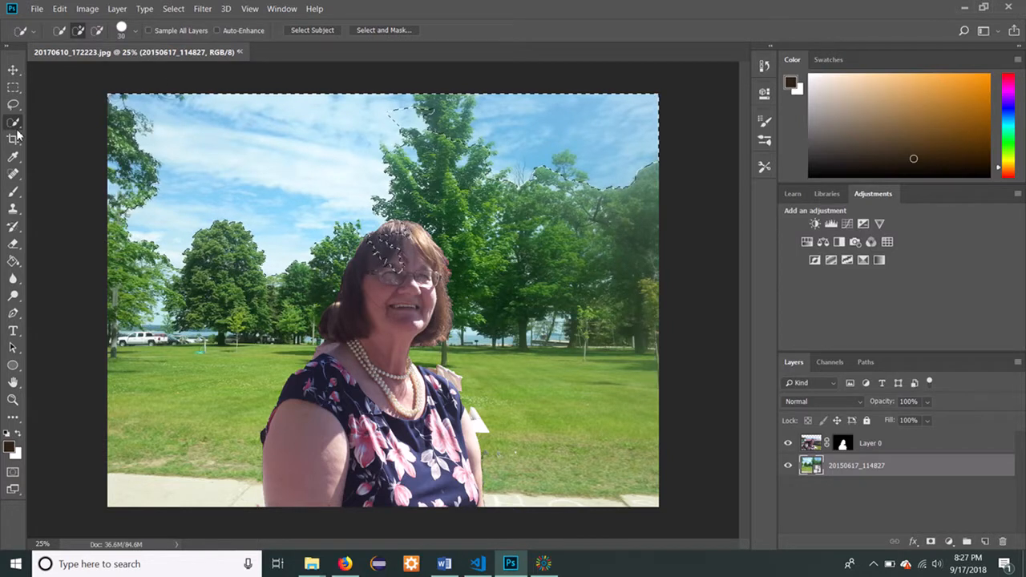
left_click(97, 31)
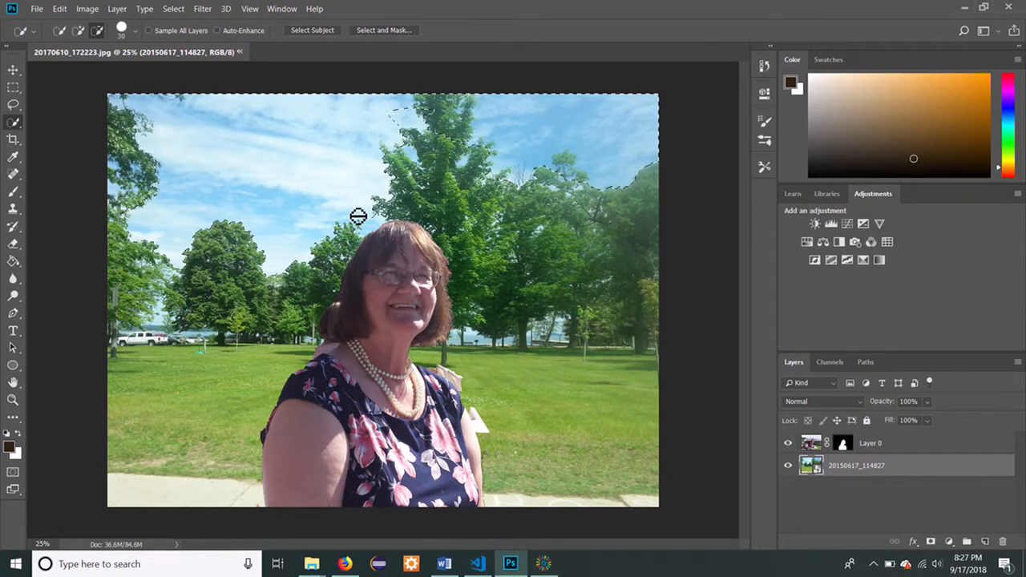
Add a Hue/Saturation adjustment layer to the selected sky with saturation +81 and hue +35, and collapse its properties.
left_click(809, 249)
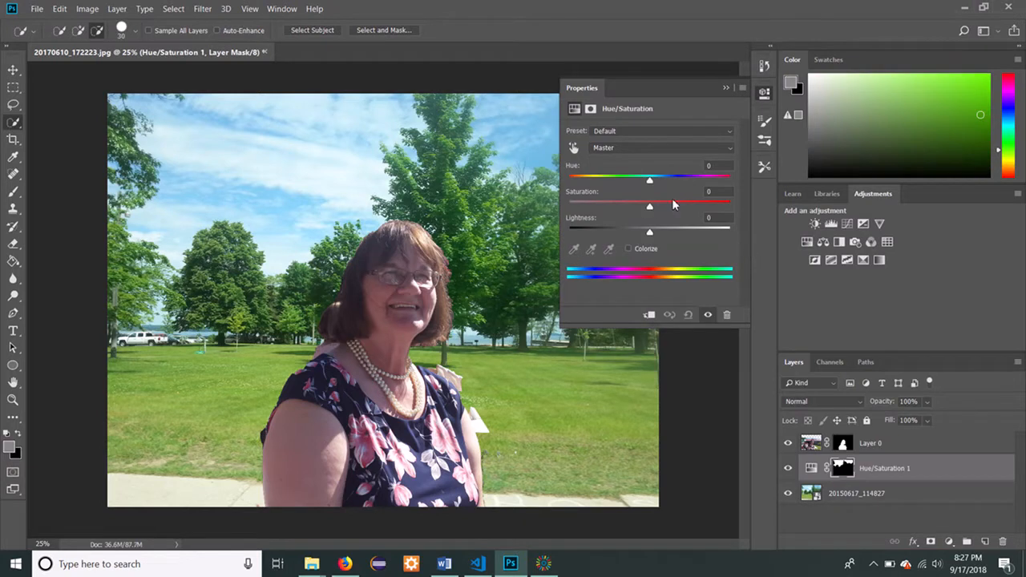
left_click_drag(651, 210, 716, 216)
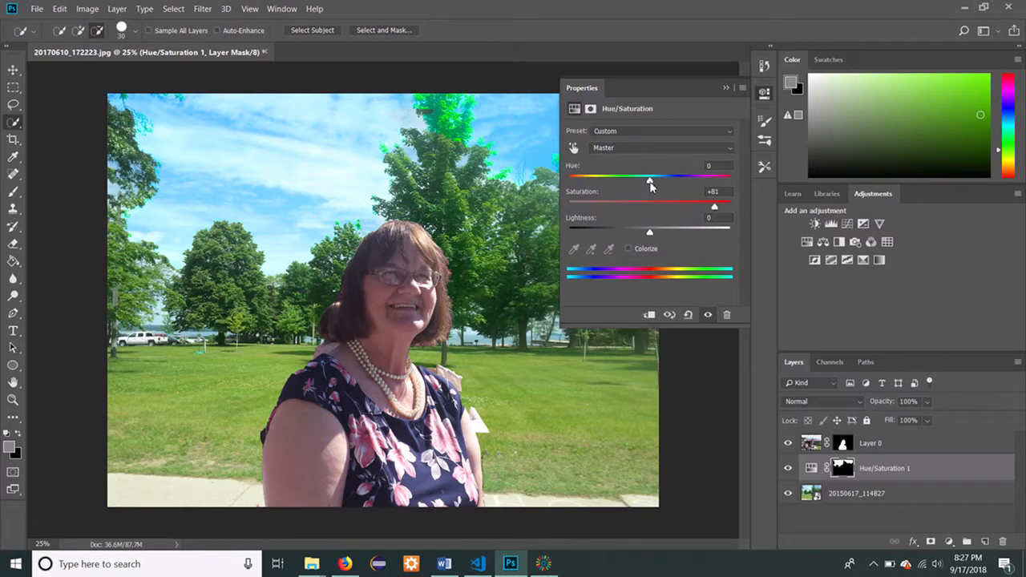
left_click_drag(650, 184, 674, 186)
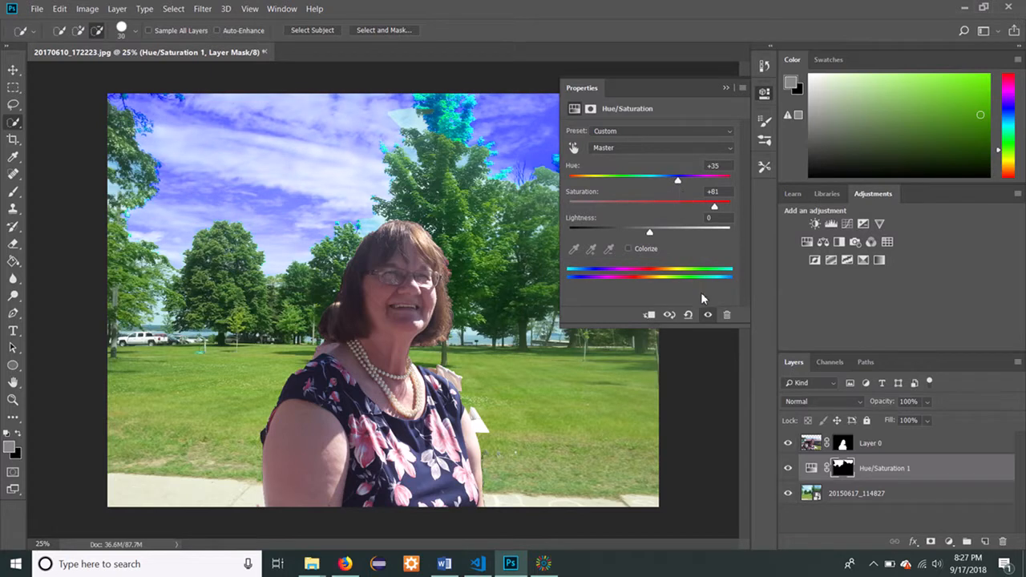
left_click(725, 89)
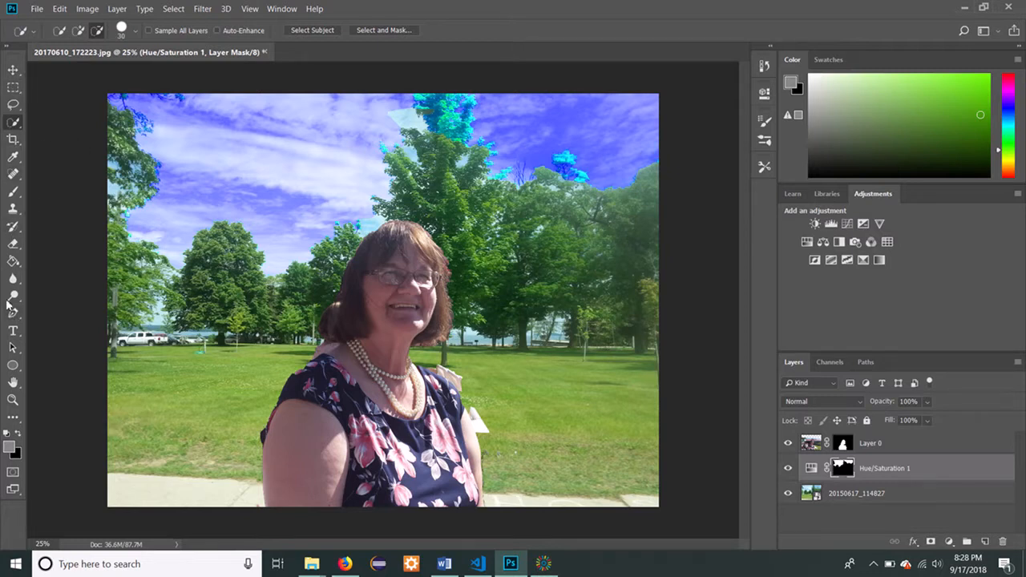
Choose the Ellipse tool, search the commands for "squ" and pick the Square pixel aspect ratio.
left_click(22, 373)
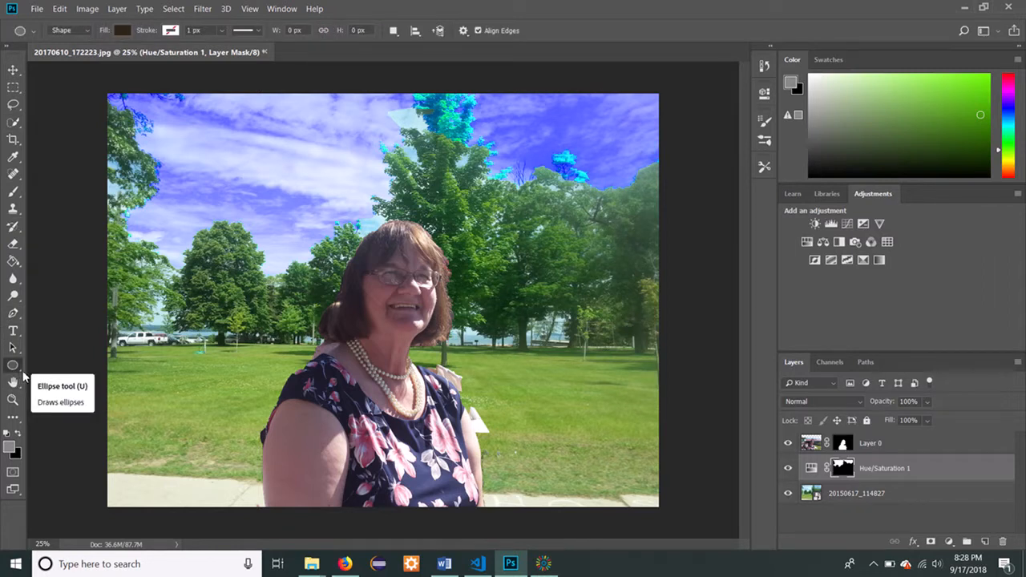
left_click(35, 33)
left_click(35, 33)
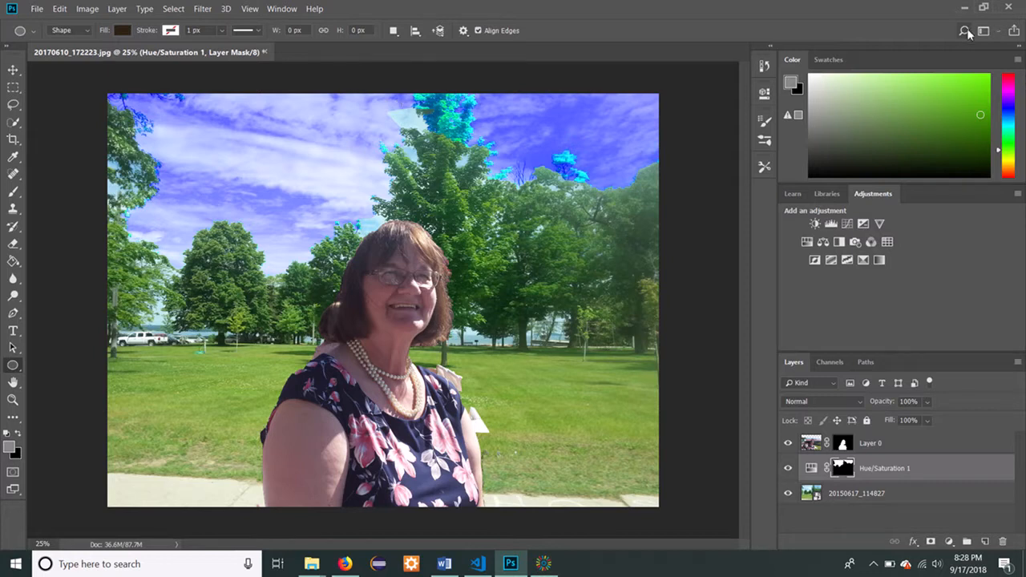
key("ctrl+f")
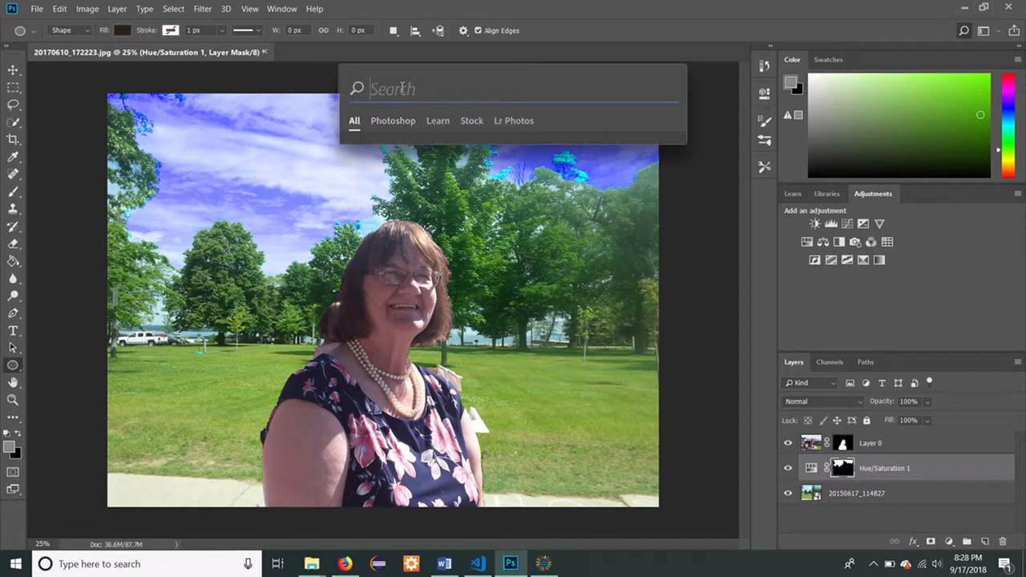
type("squ")
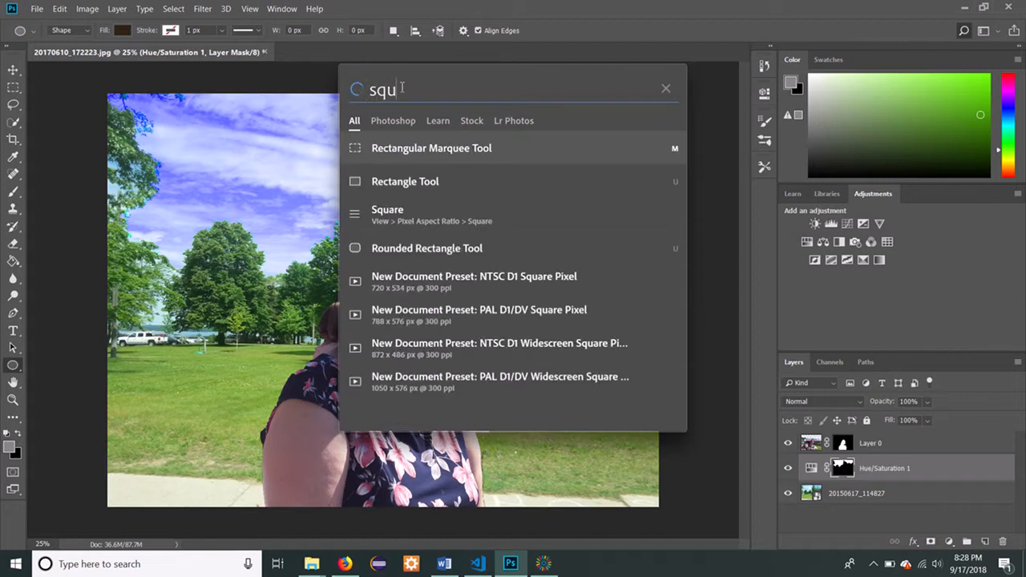
left_click(417, 215)
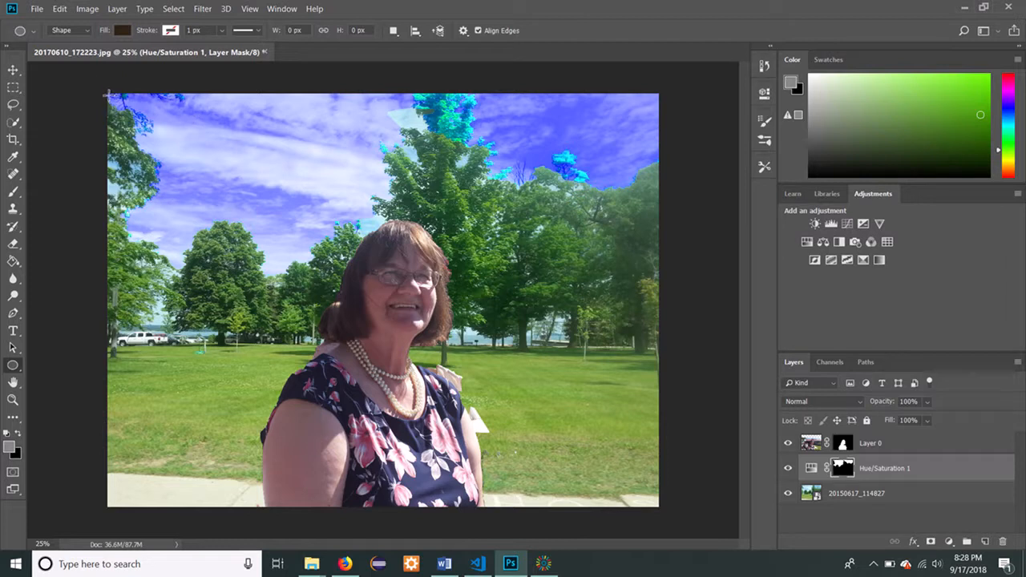
Draw an ellipse about 513 × 467 px in the photo's upper-left corner and revert the history to the Hue/Saturation modification.
left_click_drag(110, 94, 176, 155)
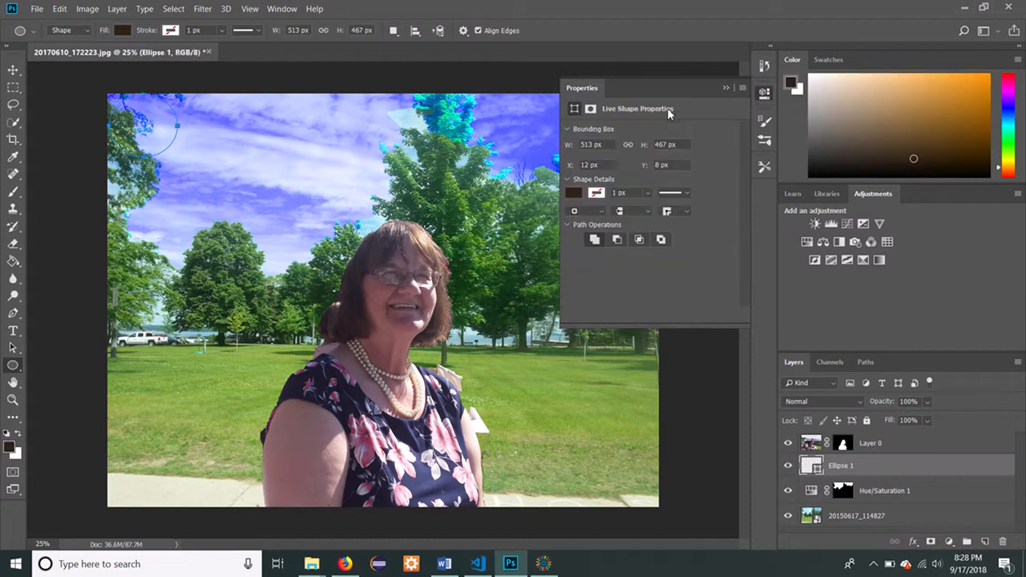
left_click(726, 86)
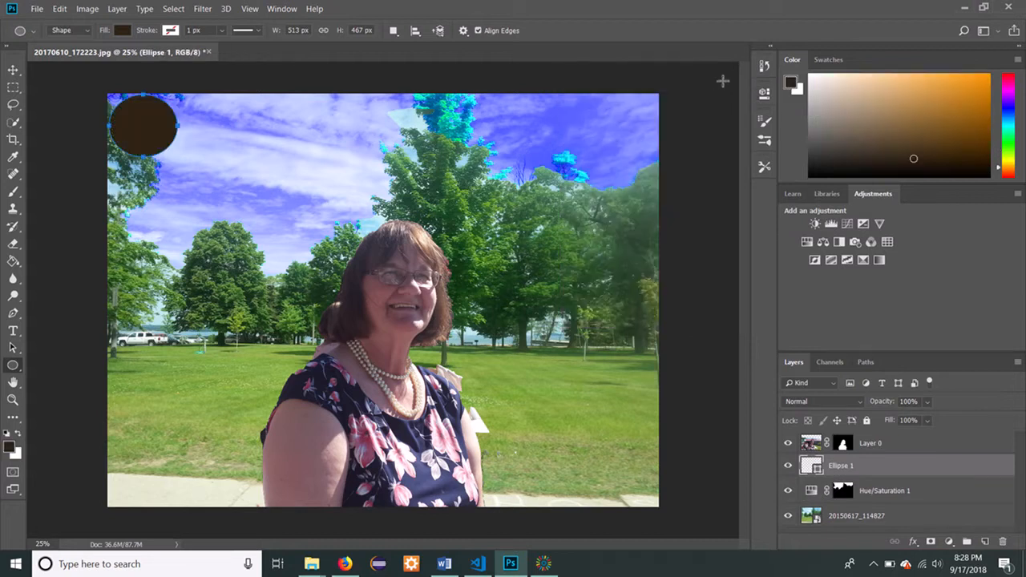
left_click(764, 66)
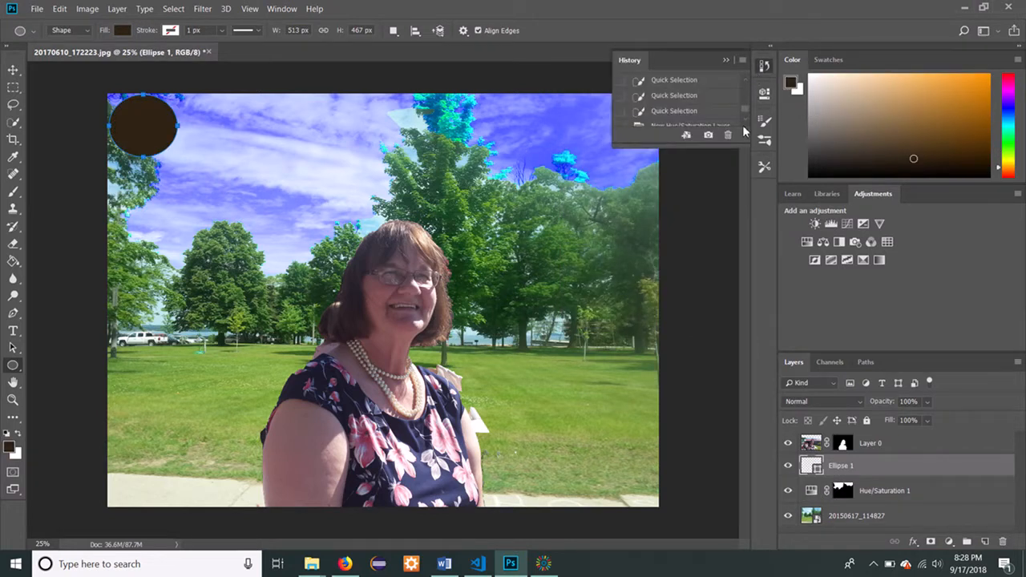
scroll(742, 120, "down", 1)
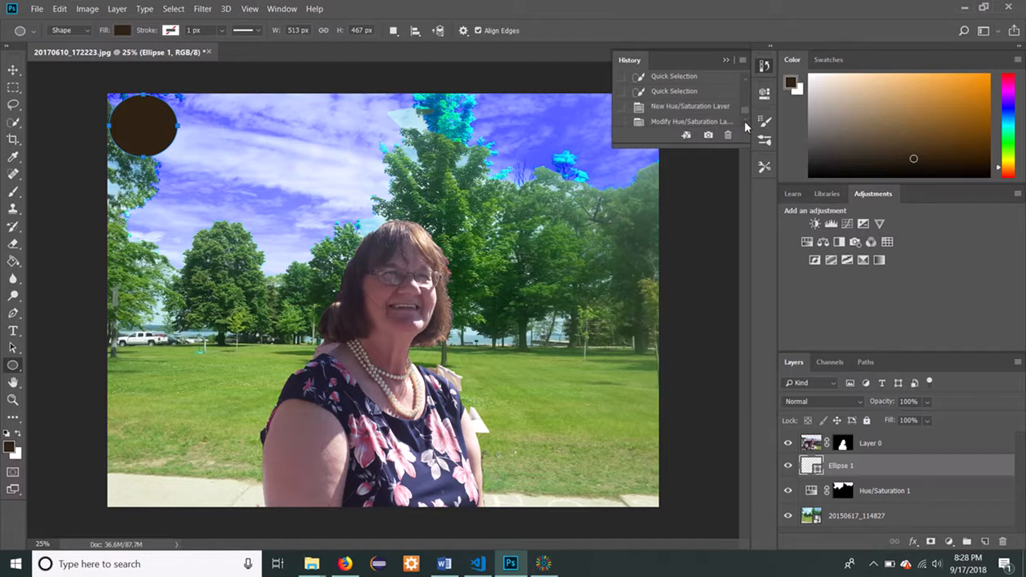
scroll(744, 122, "down", 1)
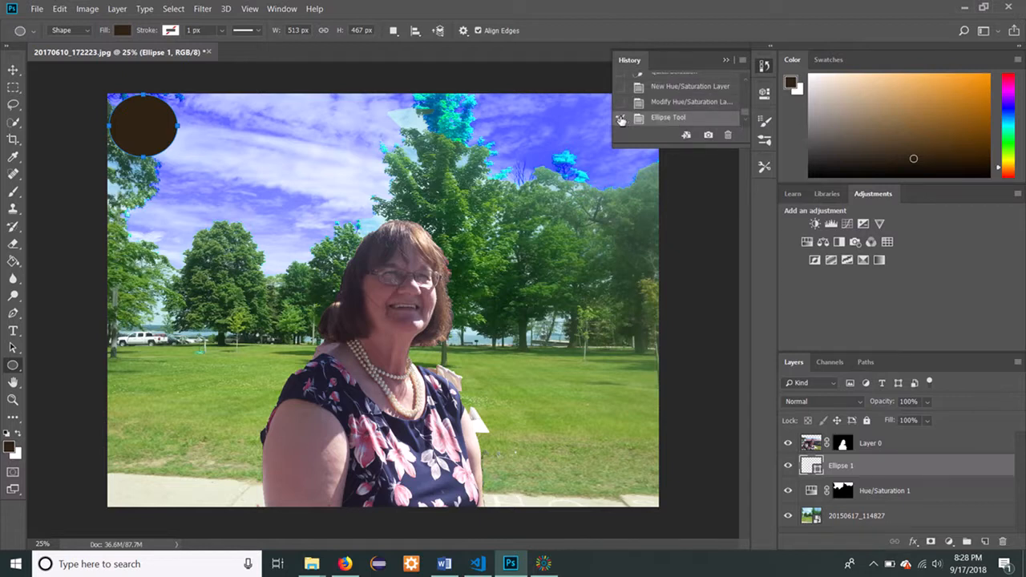
left_click(657, 107)
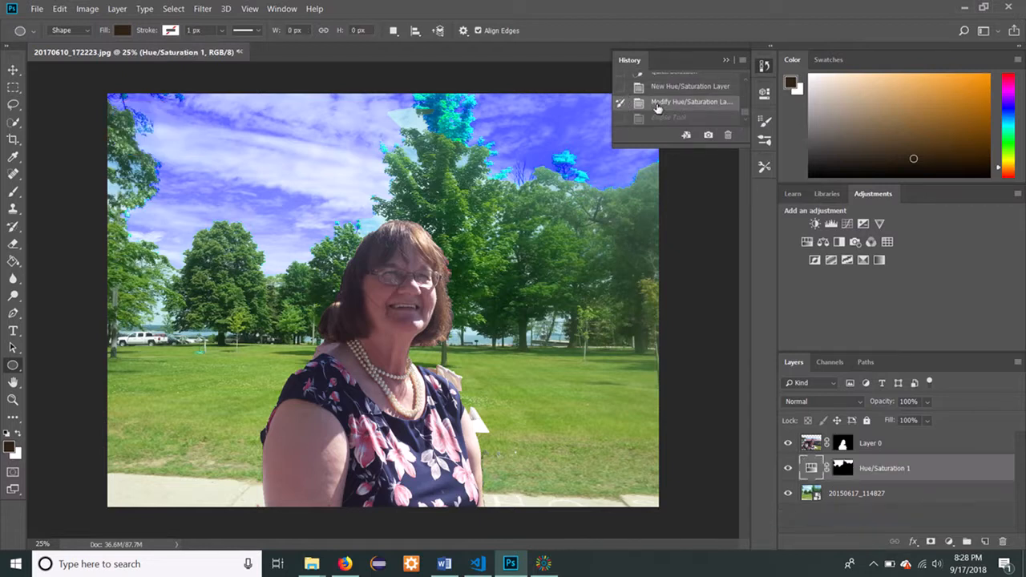
left_click(726, 60)
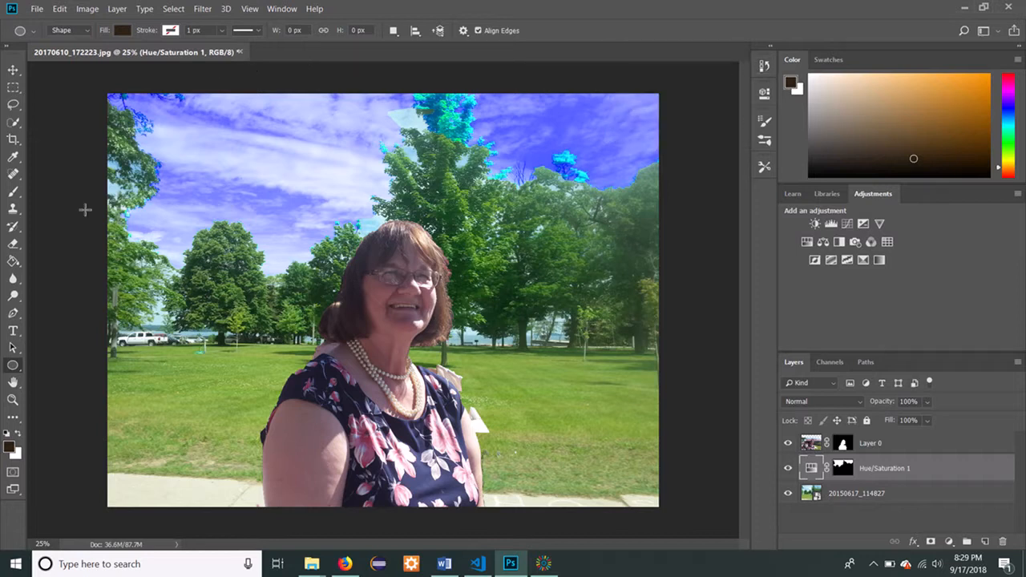
Draw a rectangle about 4076 × 3059 px over nearly the whole canvas with the Rectangle tool and set its fill to none.
left_click(964, 33)
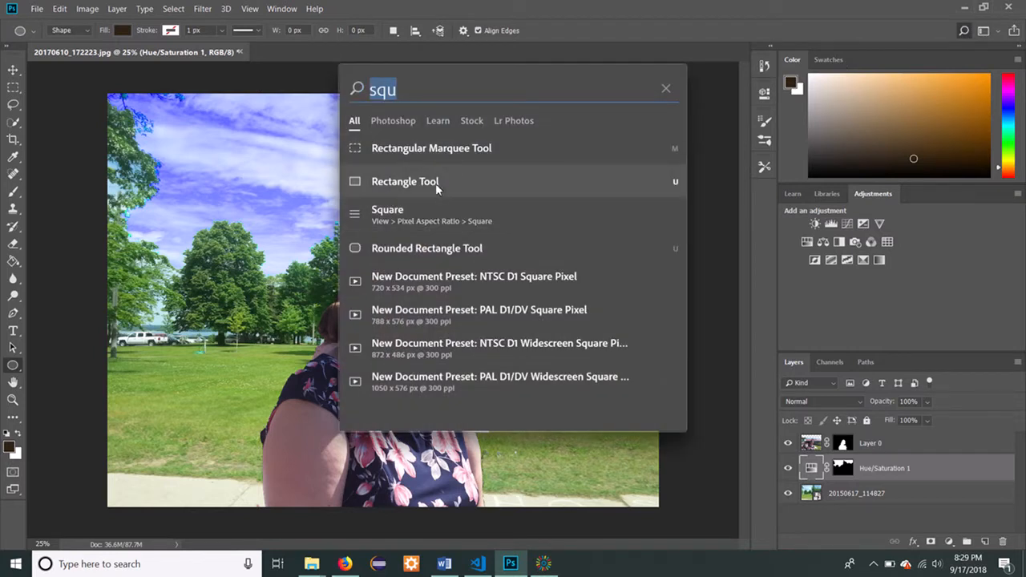
left_click(442, 183)
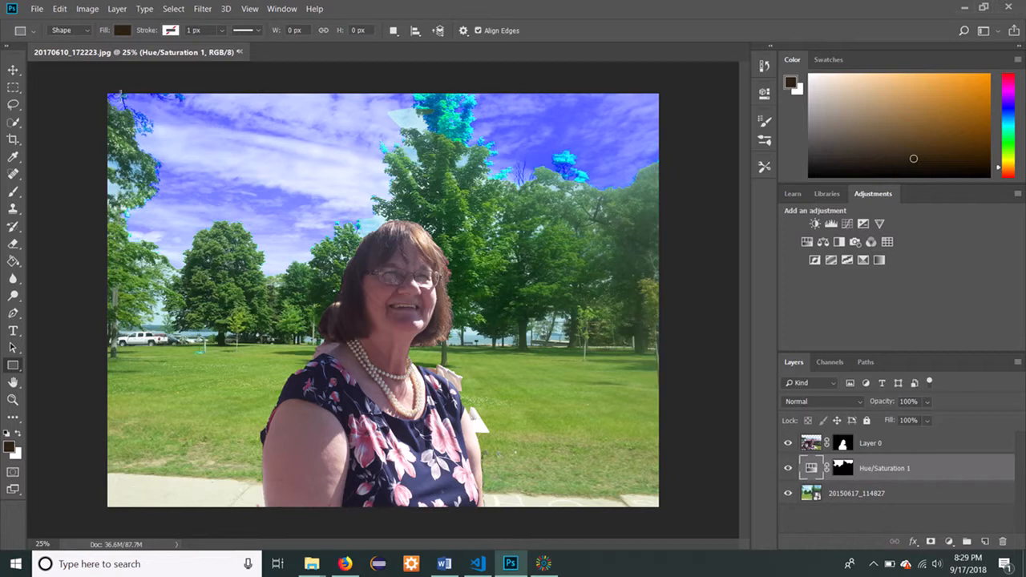
left_click_drag(109, 95, 655, 506)
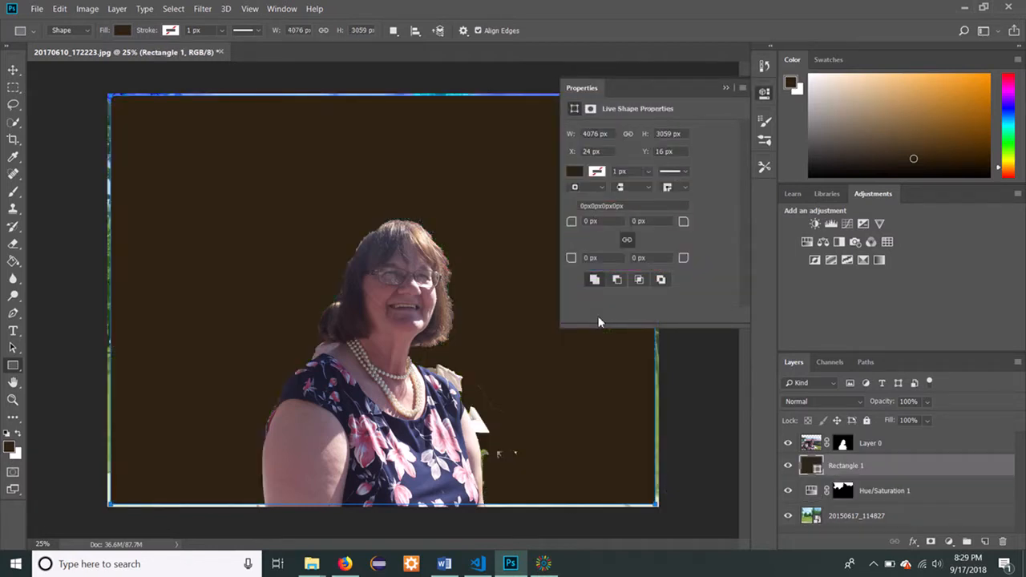
left_click(575, 175)
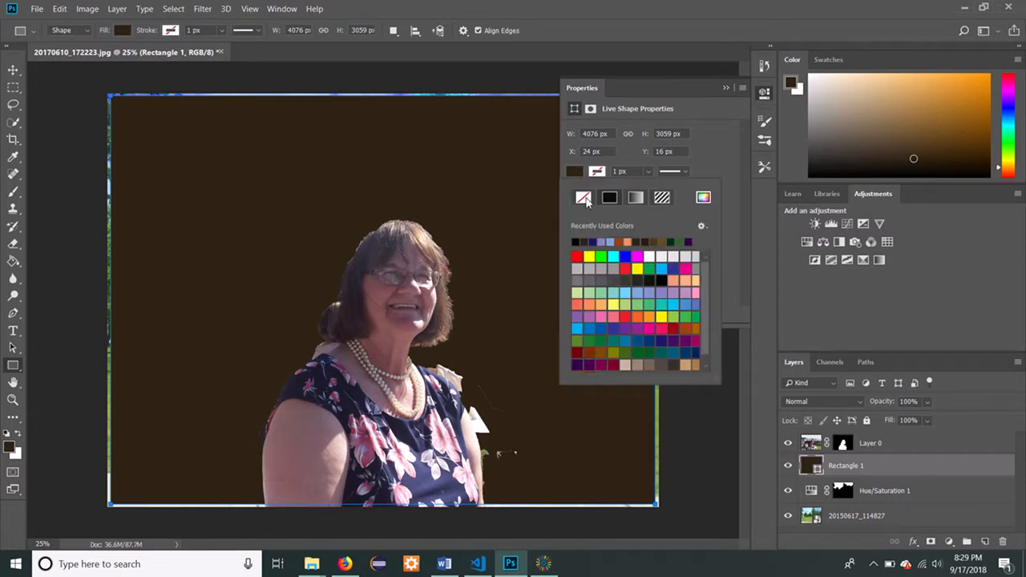
left_click(588, 198)
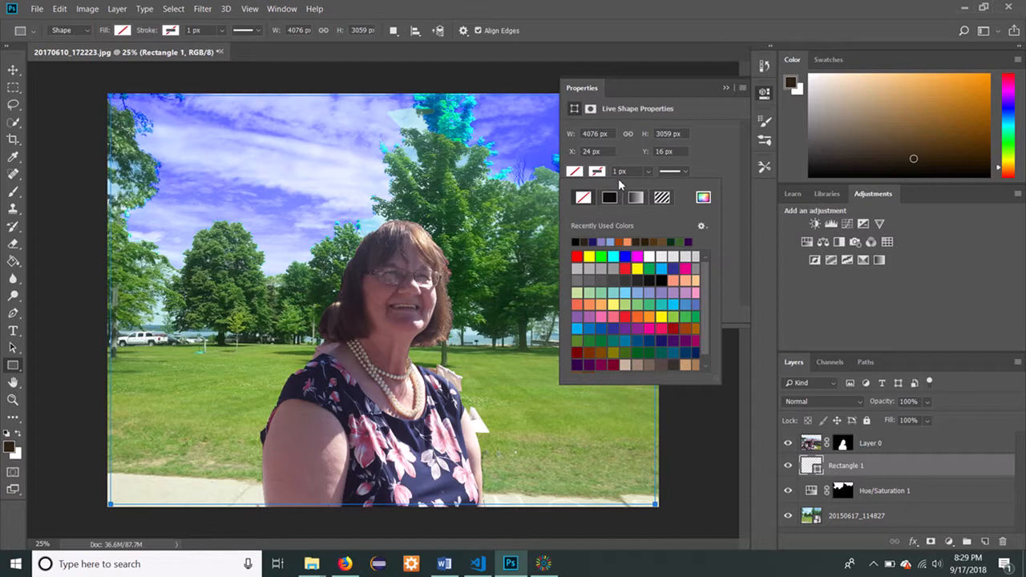
Give the rectangle a solid stroke about 55.38 px wide.
left_click(685, 170)
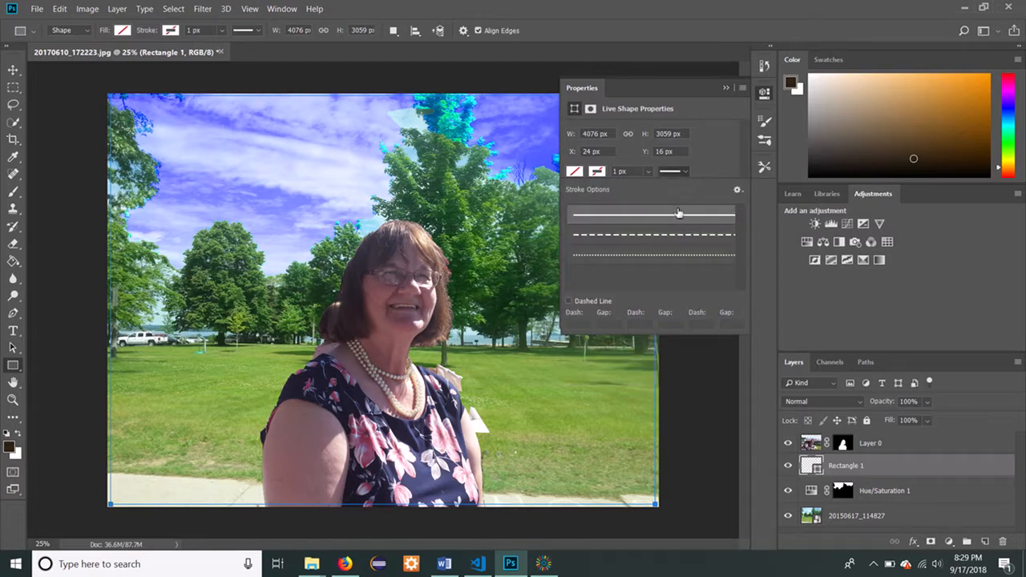
left_click(687, 171)
left_click(648, 171)
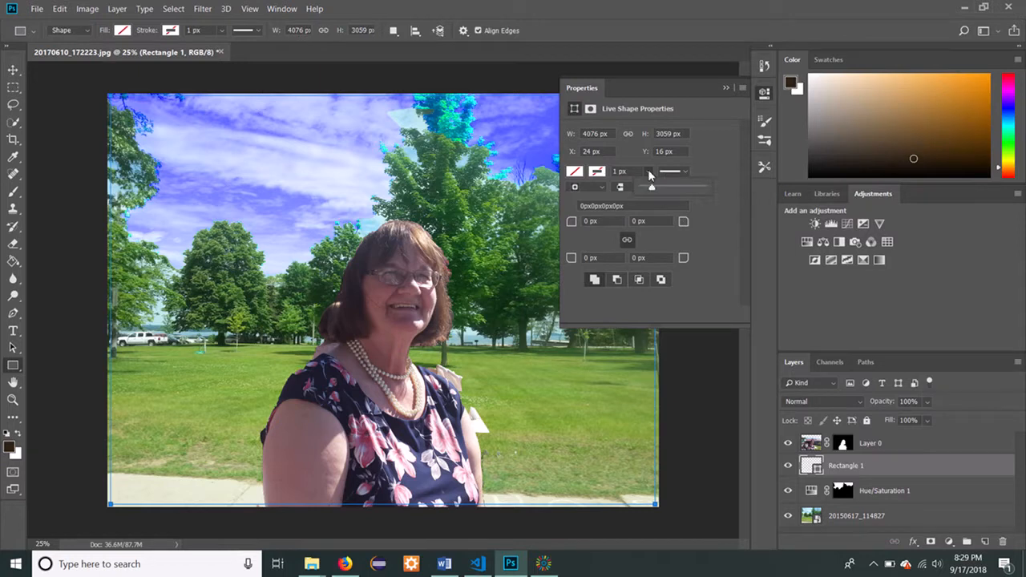
left_click_drag(650, 188, 689, 190)
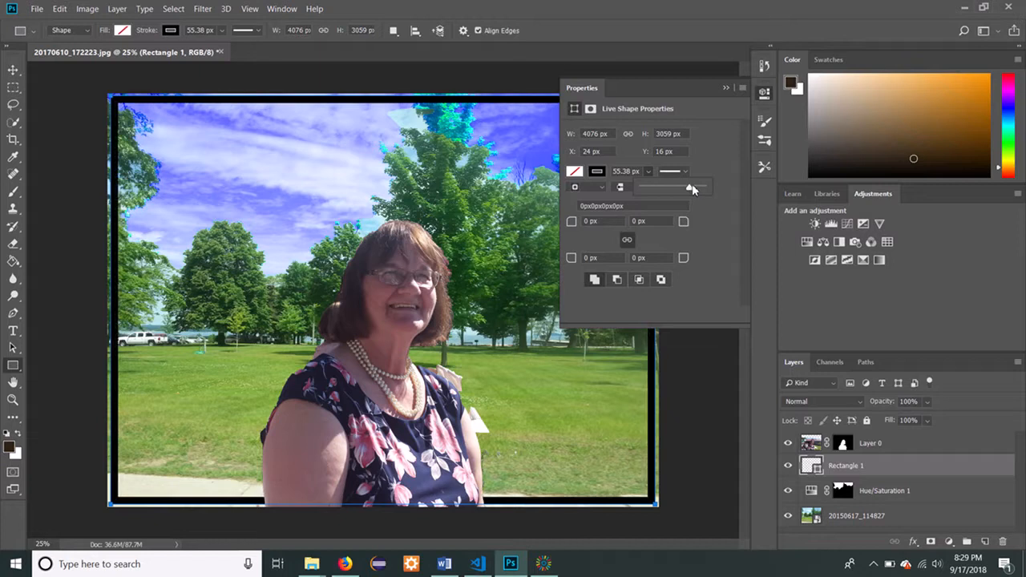
Try several blue swatches for the rectangle's stroke, settle on the medium dark blue and collapse the shape properties.
left_click(597, 173)
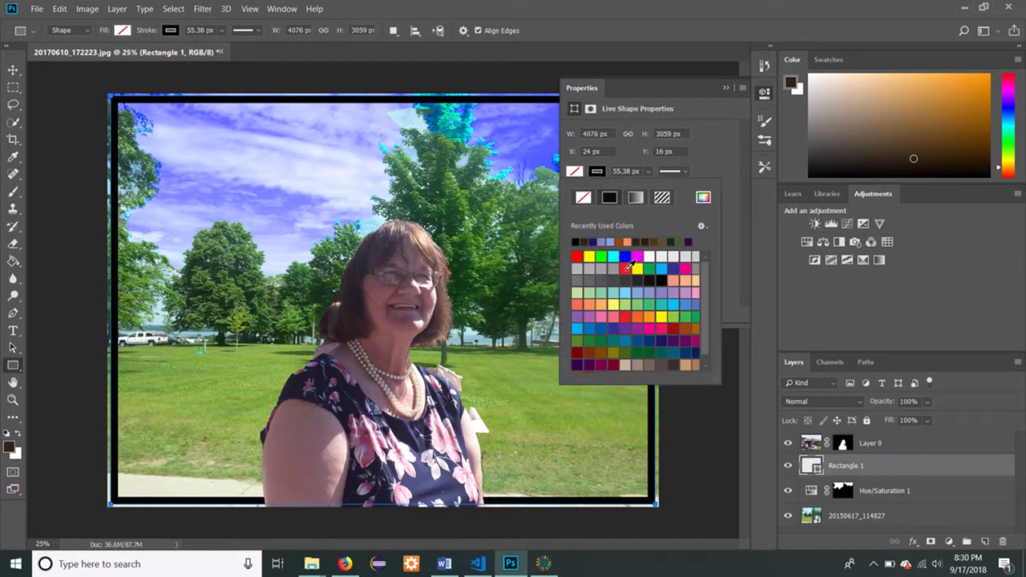
left_click(620, 326)
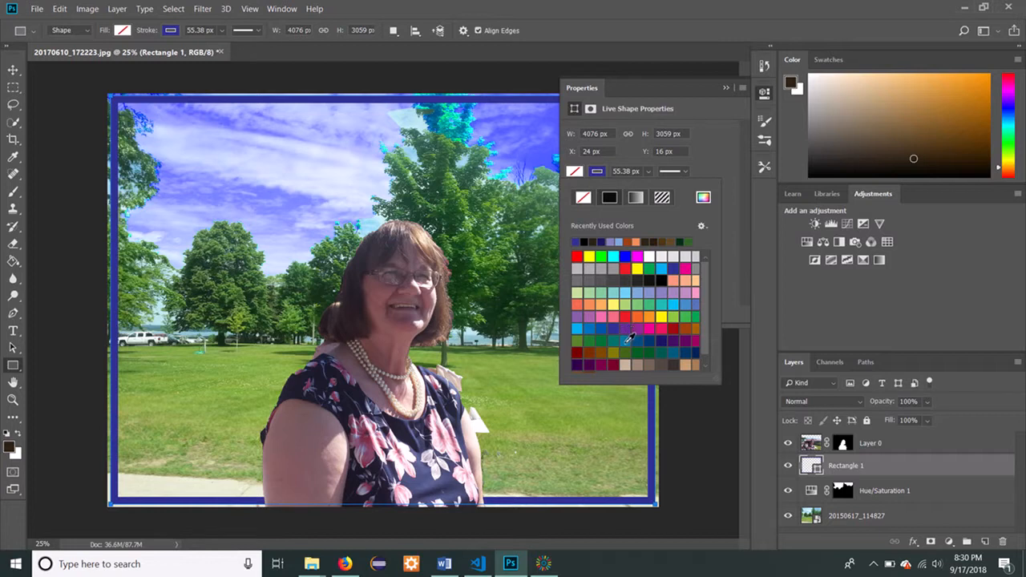
left_click(664, 340)
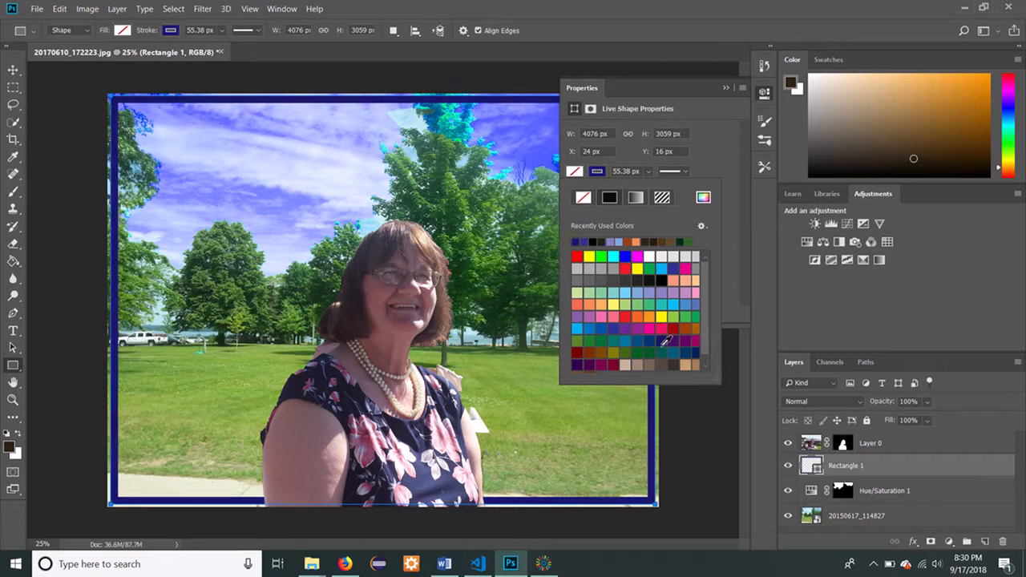
left_click(615, 329)
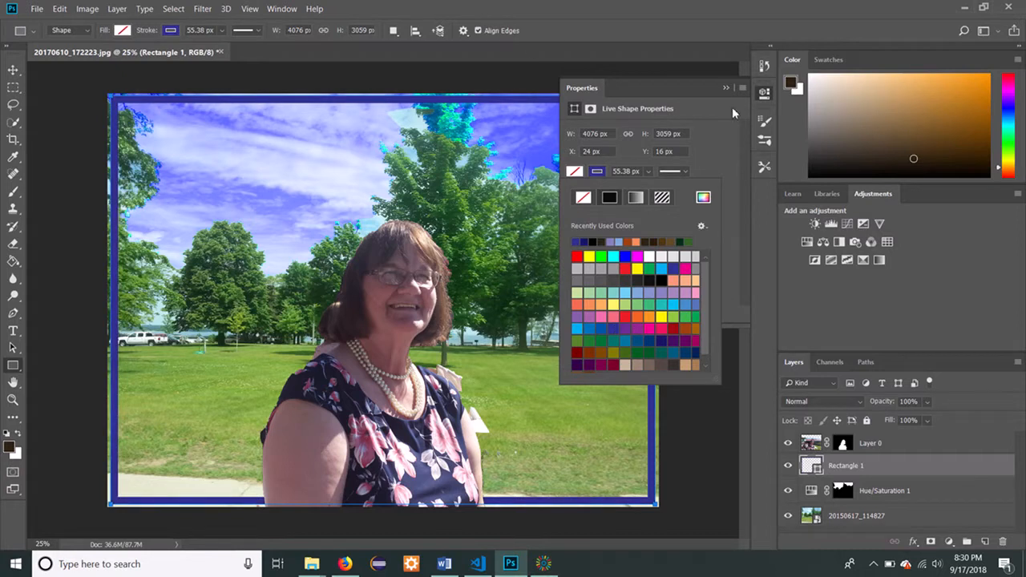
left_click(724, 89)
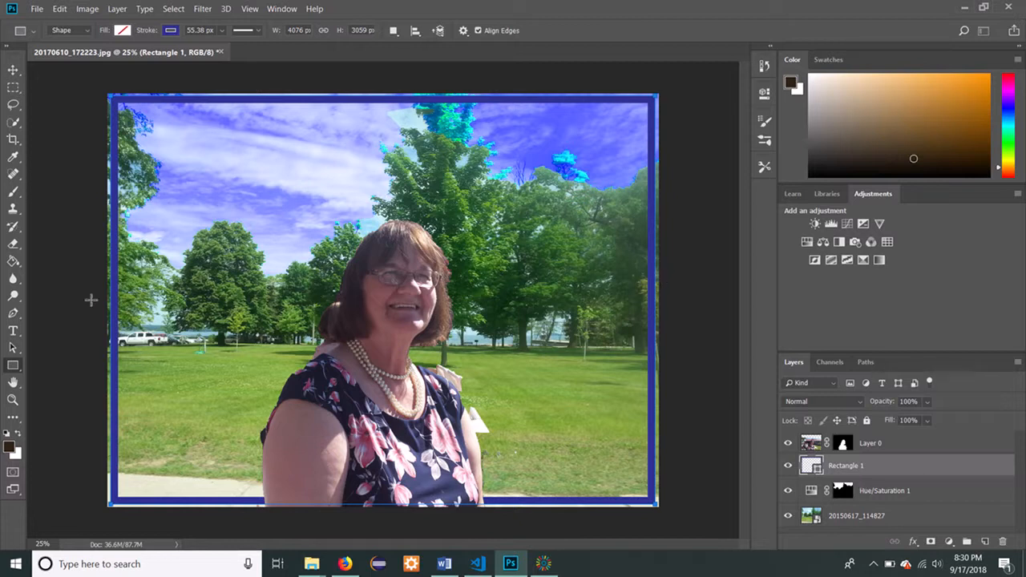
Start a new text in the upper-left sky, with its layer directly above the park photo 20150617_114827.
left_click(13, 330)
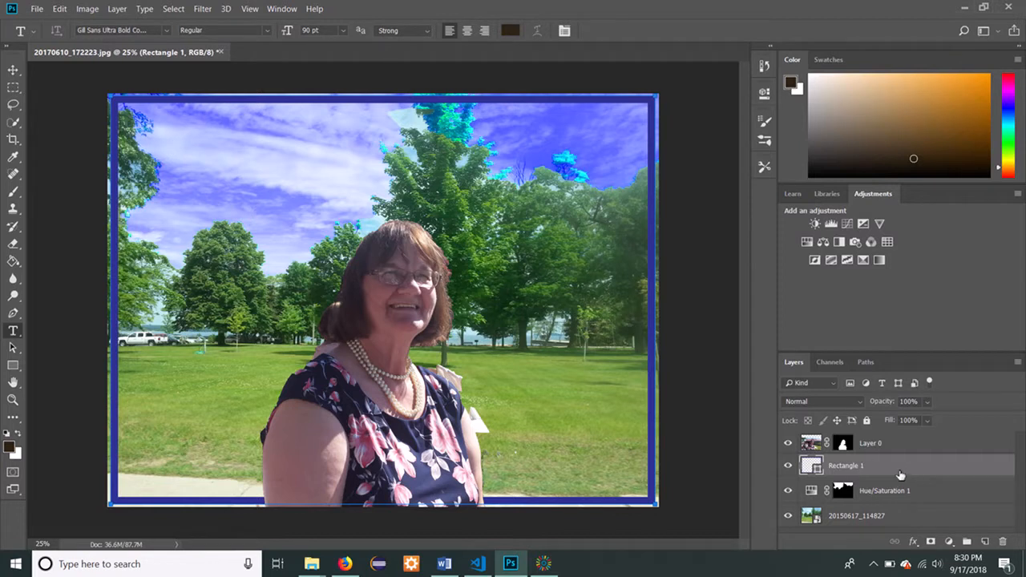
left_click(897, 519)
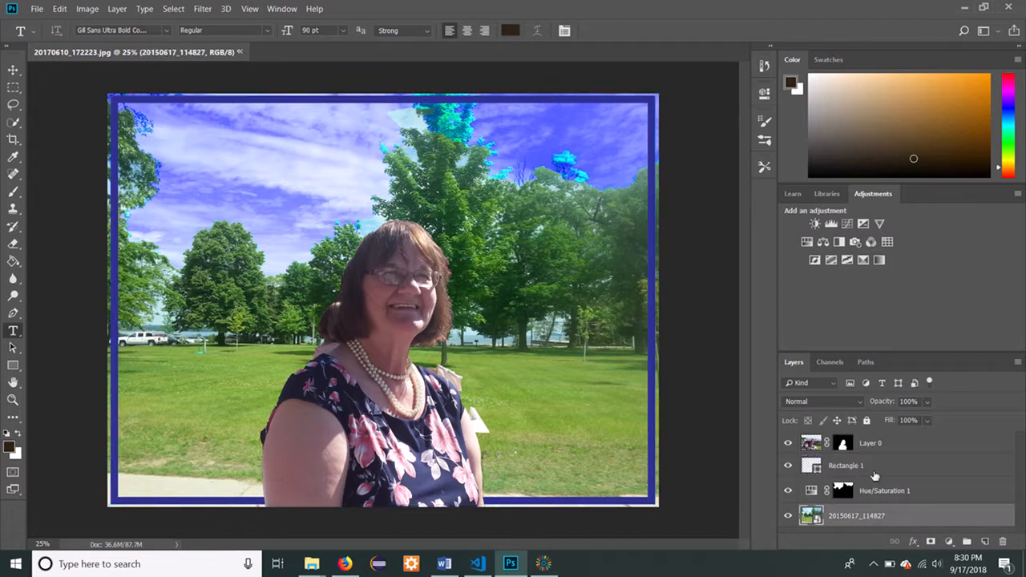
left_click(176, 168)
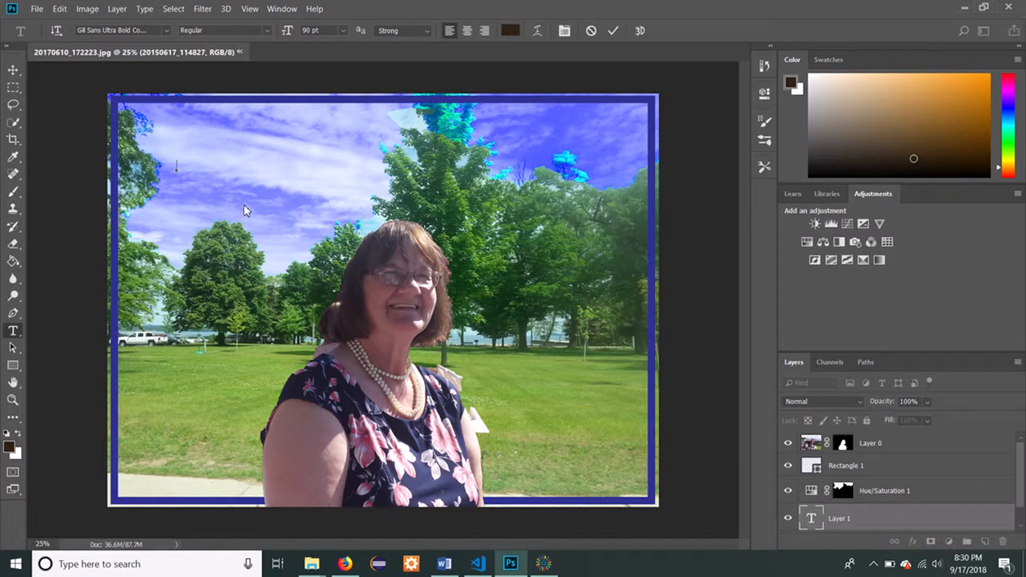
Set the new text's font to Cooper Black and look through the preset font sizes.
left_click(266, 30)
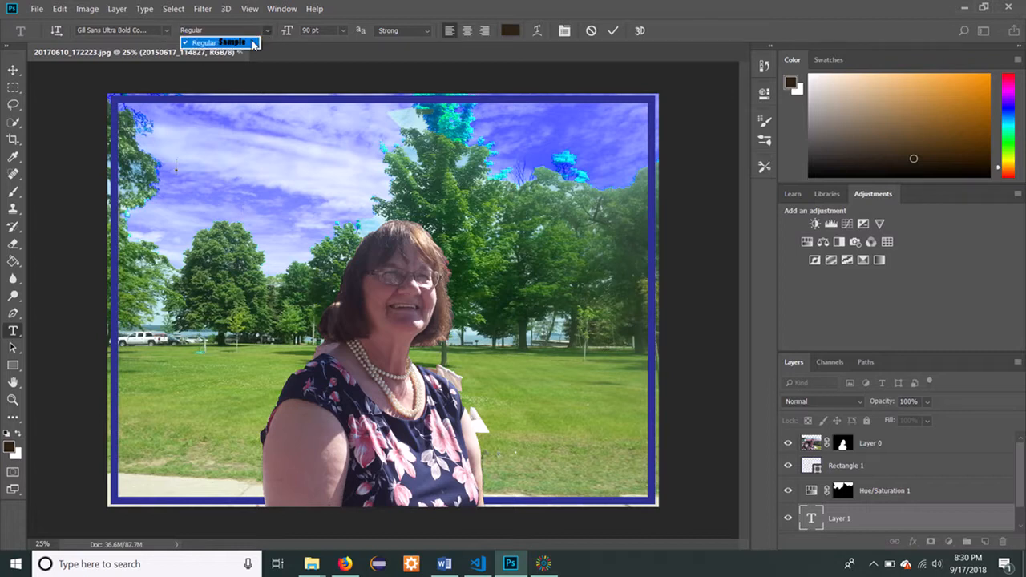
left_click(199, 32)
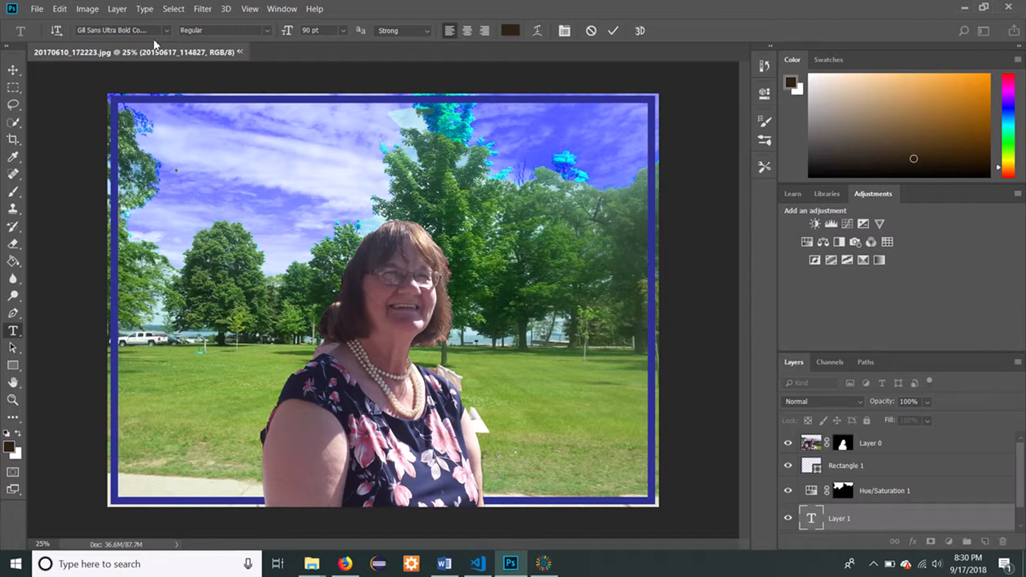
left_click(165, 30)
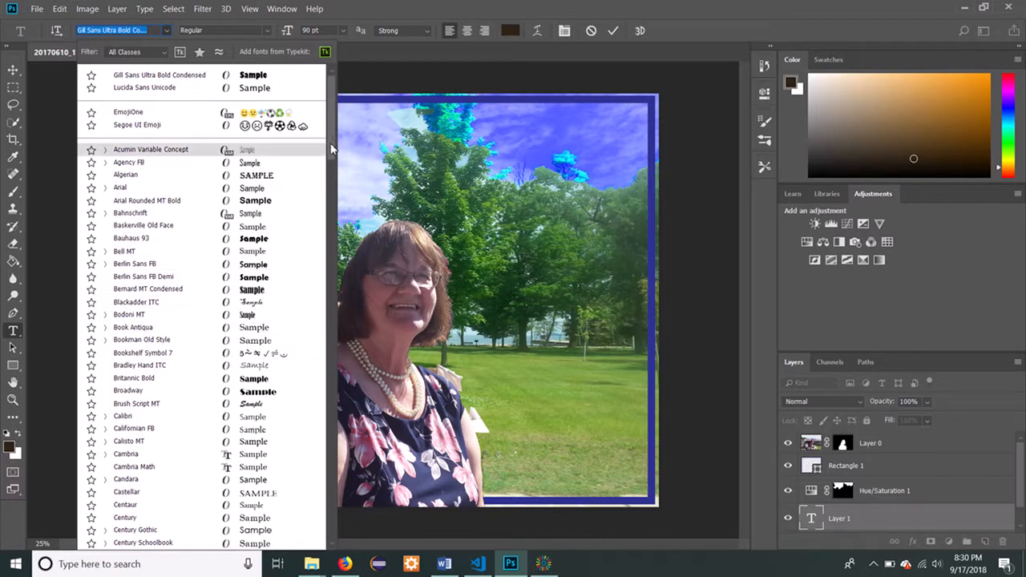
scroll(333, 148, "down", 6)
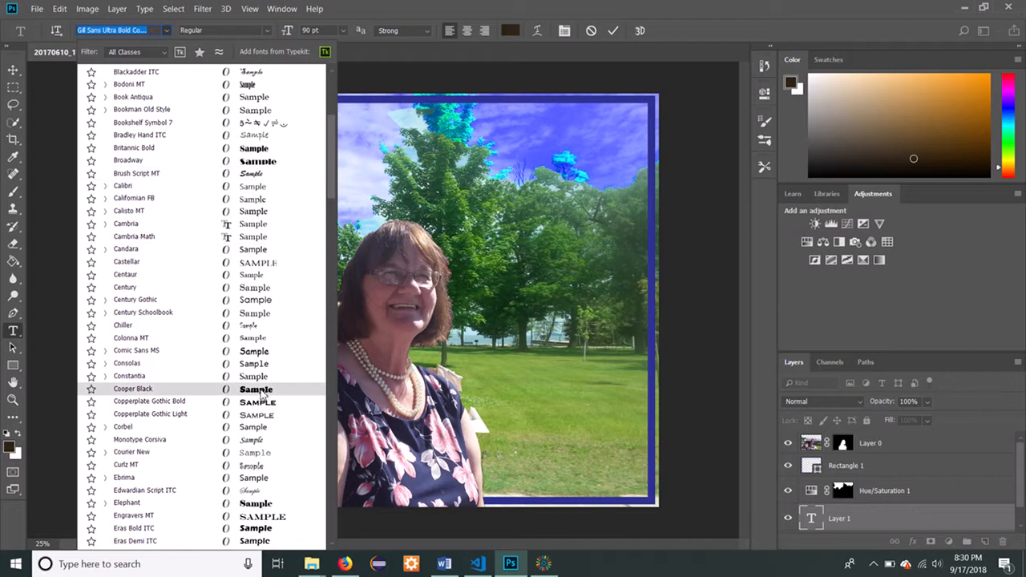
left_click(259, 388)
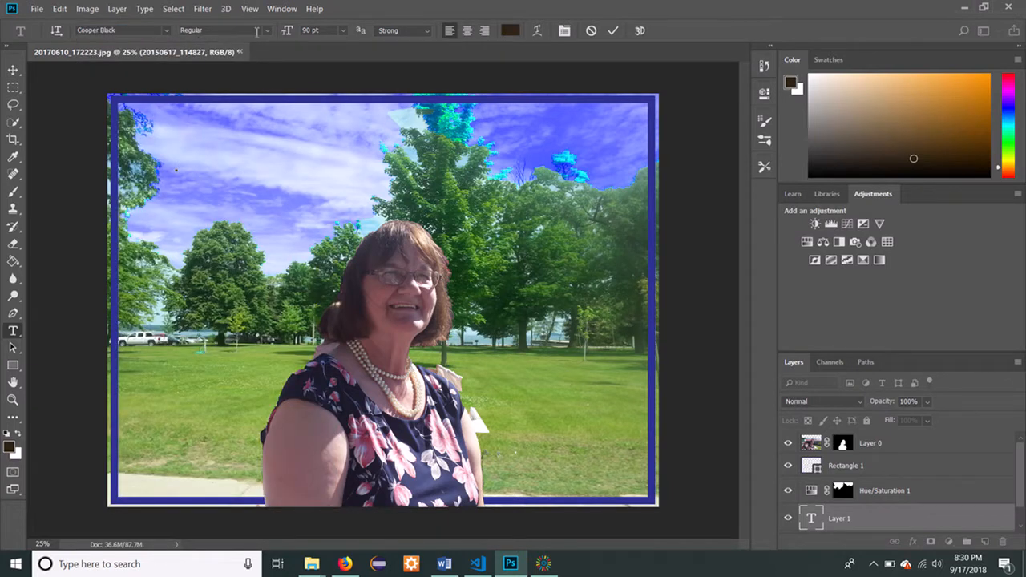
left_click(344, 31)
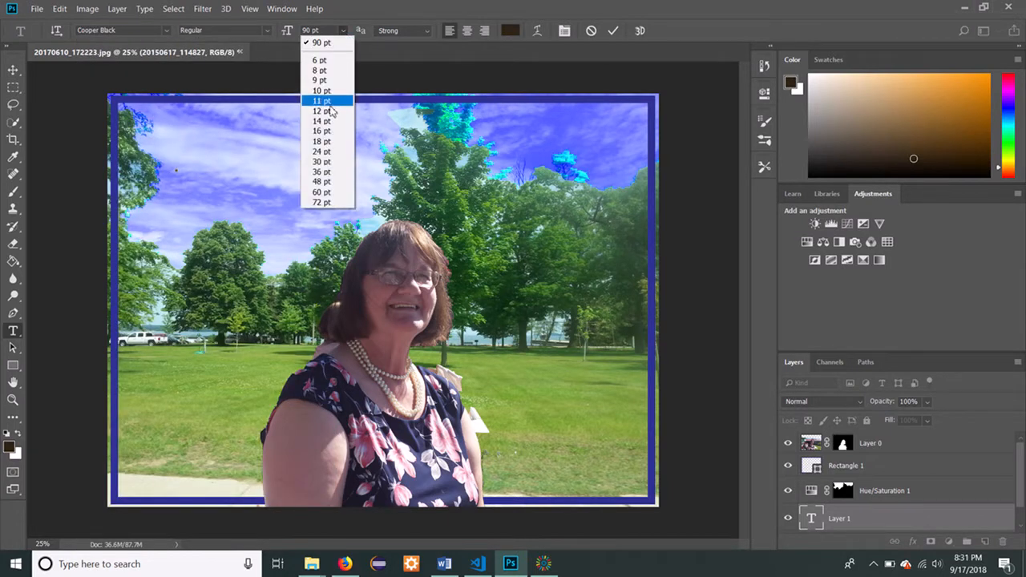
left_click(321, 30)
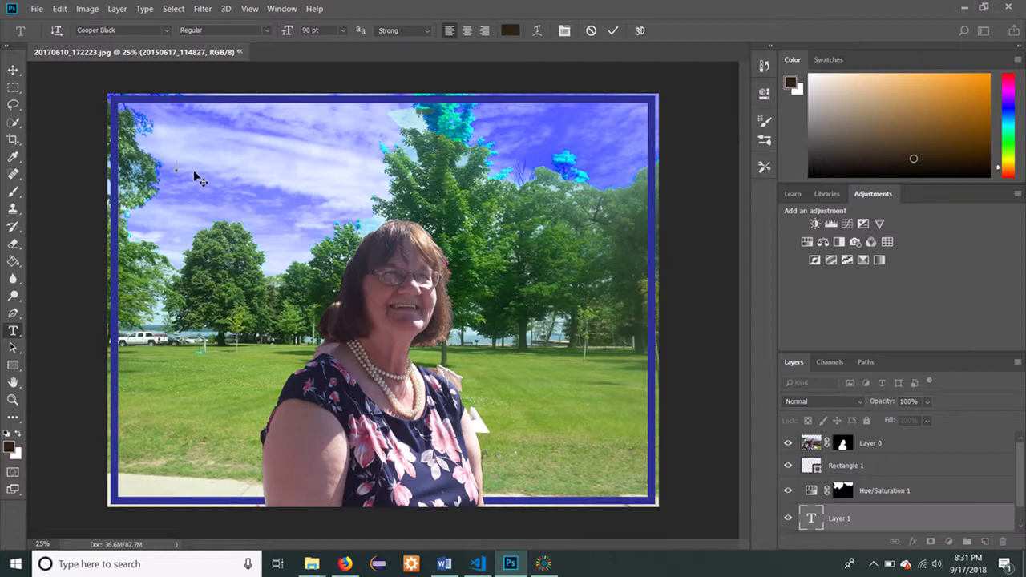
Enter the text WHAT A WONDERFUL DAY IT IS! in the upper-left sky.
type("HAT A WONDERFUL DAY IS")
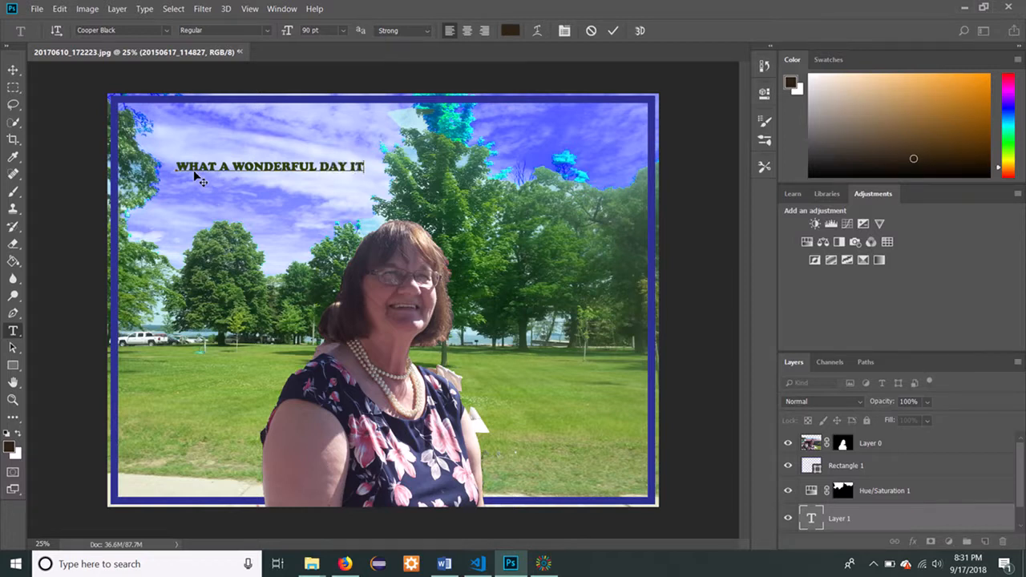
type(" IS")
type("!")
Set the whole sky text to 100 pt, move it slightly up and left, and commit it.
left_click_drag(383, 166, 175, 166)
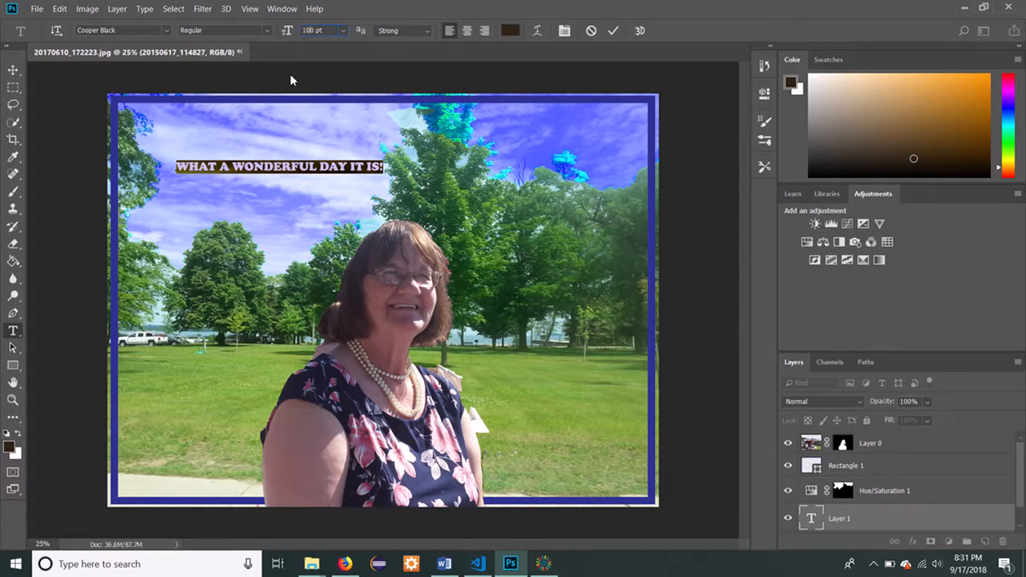
key("Return")
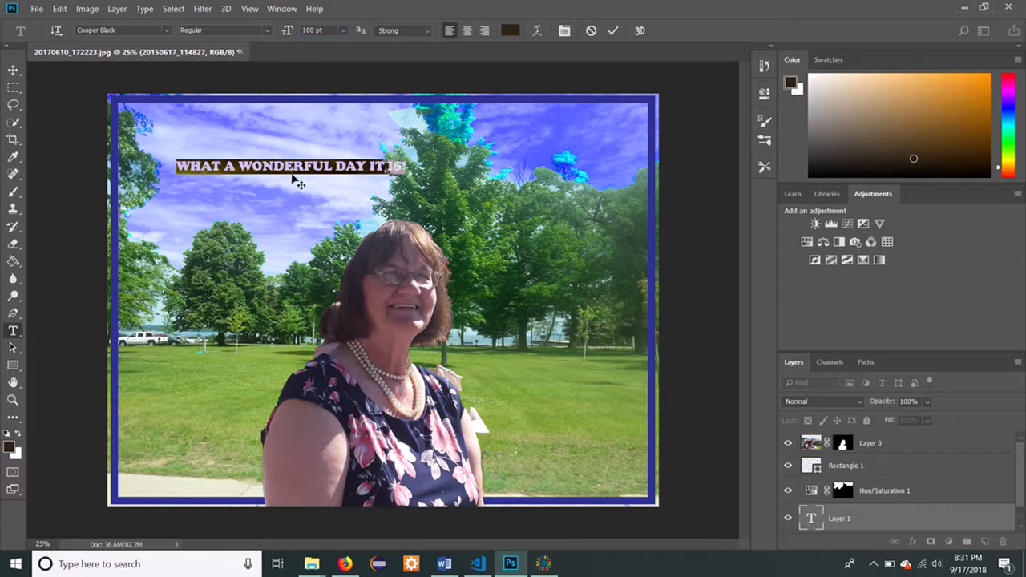
left_click_drag(291, 176, 265, 159)
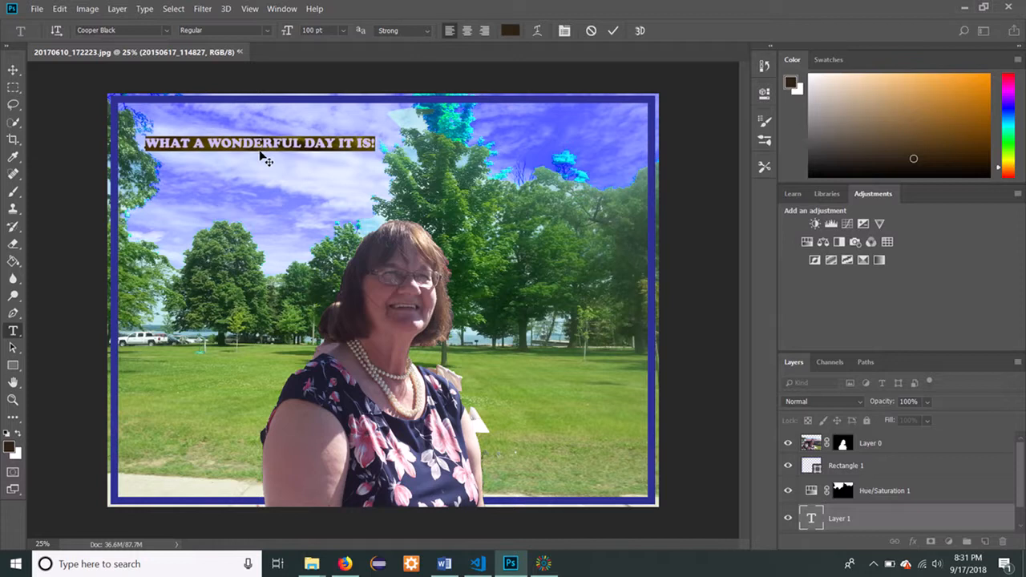
left_click(274, 299)
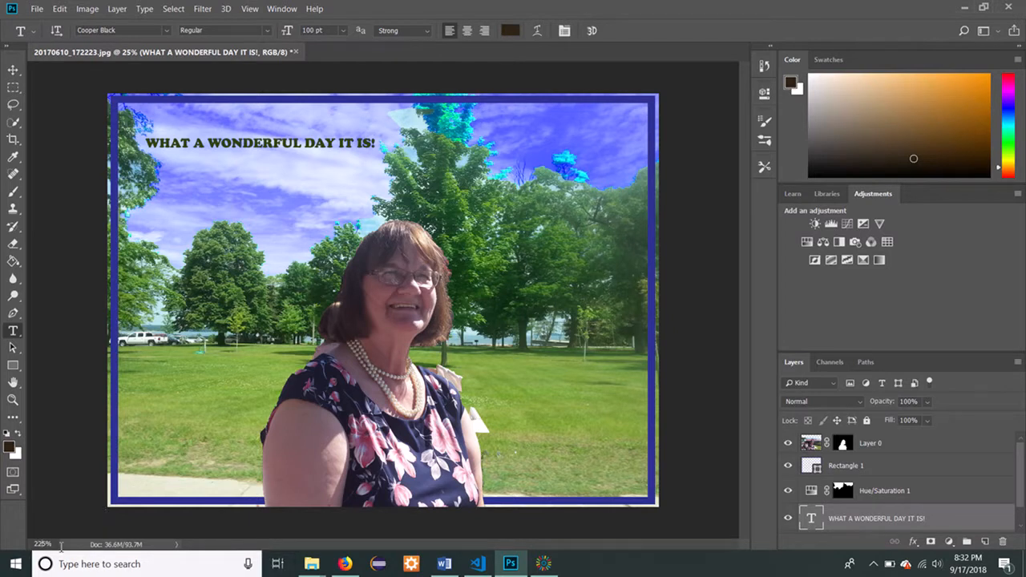
Ready the 13 px Brush at the woman's eyes at 225% zoom with a medium brown foreground colour.
key("Return")
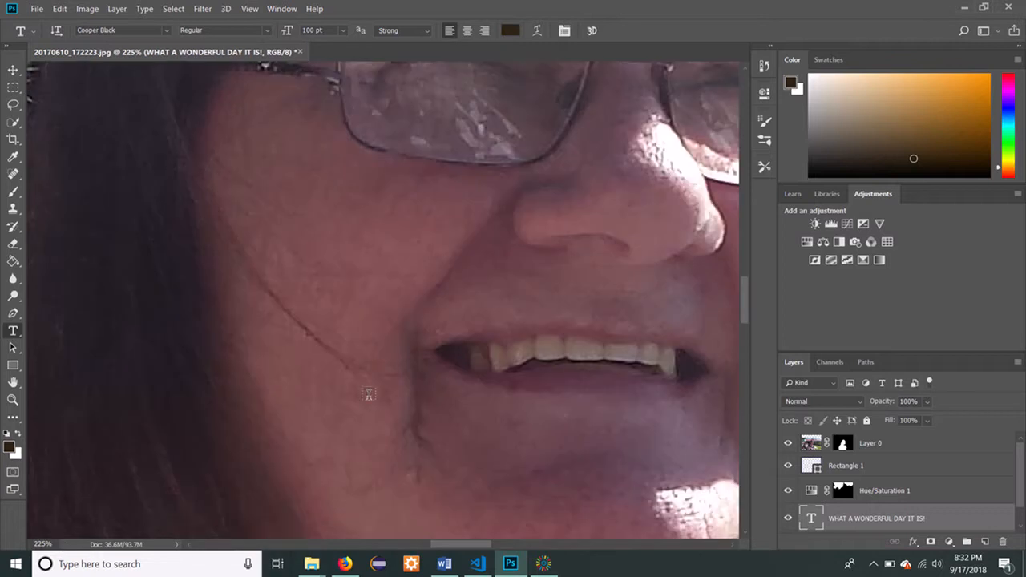
scroll(332, 412, "up", 3)
scroll(393, 395, "up", 3)
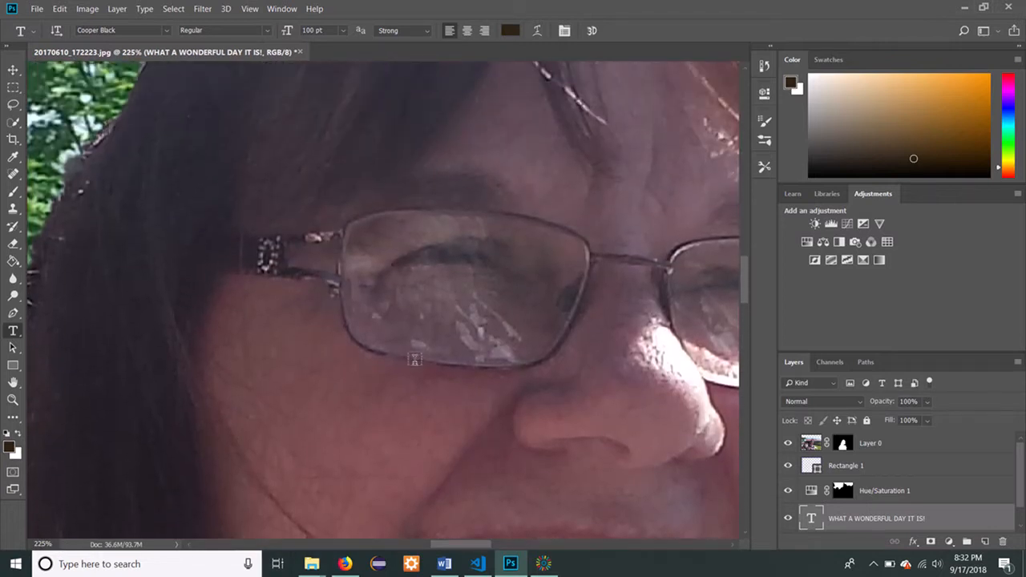
left_click_drag(446, 548, 462, 549)
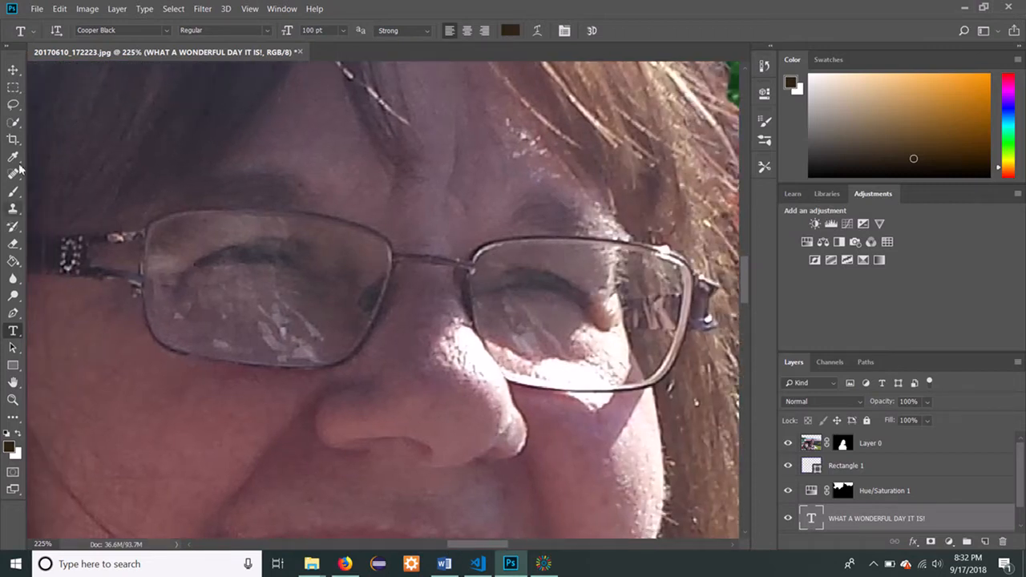
left_click(13, 192)
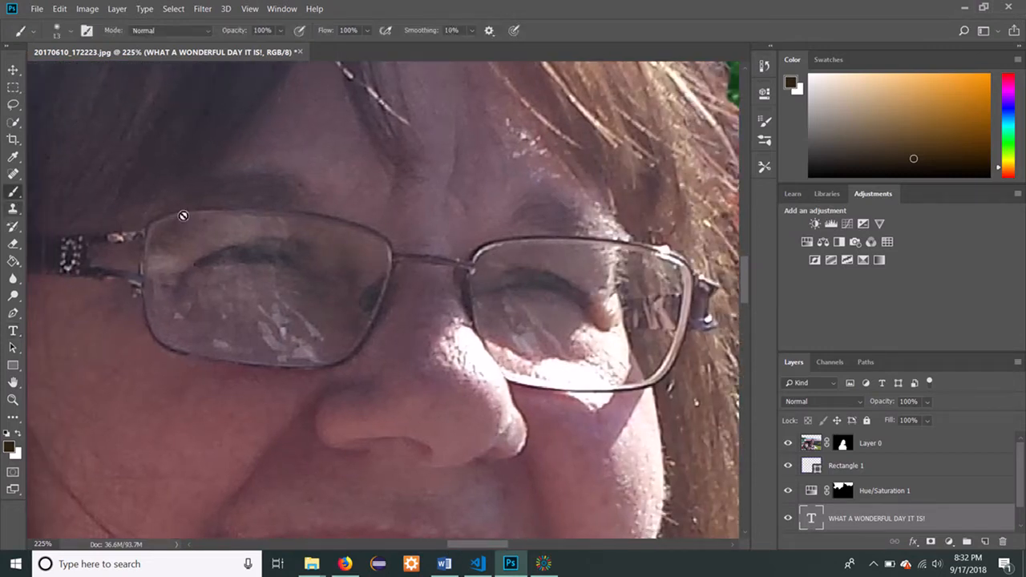
mouse_move(911, 152)
left_mouse_down()
mouse_move(940, 115)
mouse_move(946, 125)
left_mouse_up()
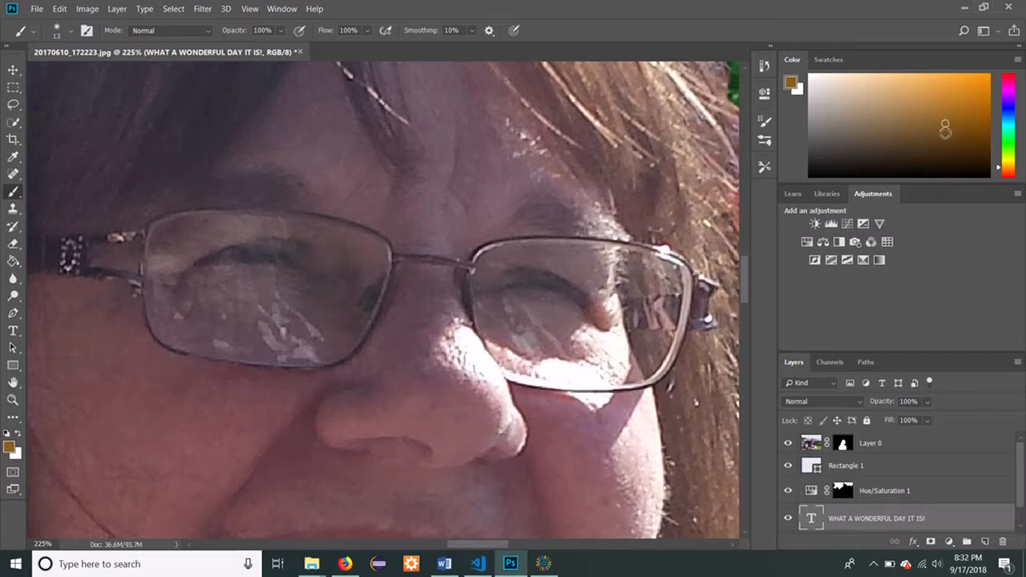
mouse_move(946, 126)
left_mouse_down()
mouse_move(948, 141)
mouse_move(941, 137)
left_mouse_up()
Select the park photo layer 20150617_114827 and rasterize its smart object.
left_click_drag(1020, 481, 1019, 497)
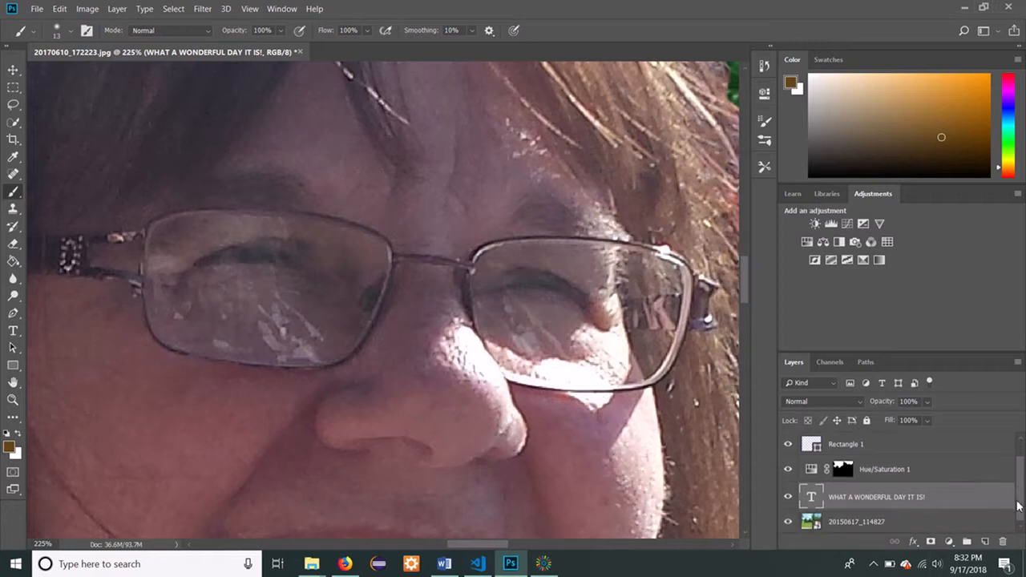
left_click(850, 523)
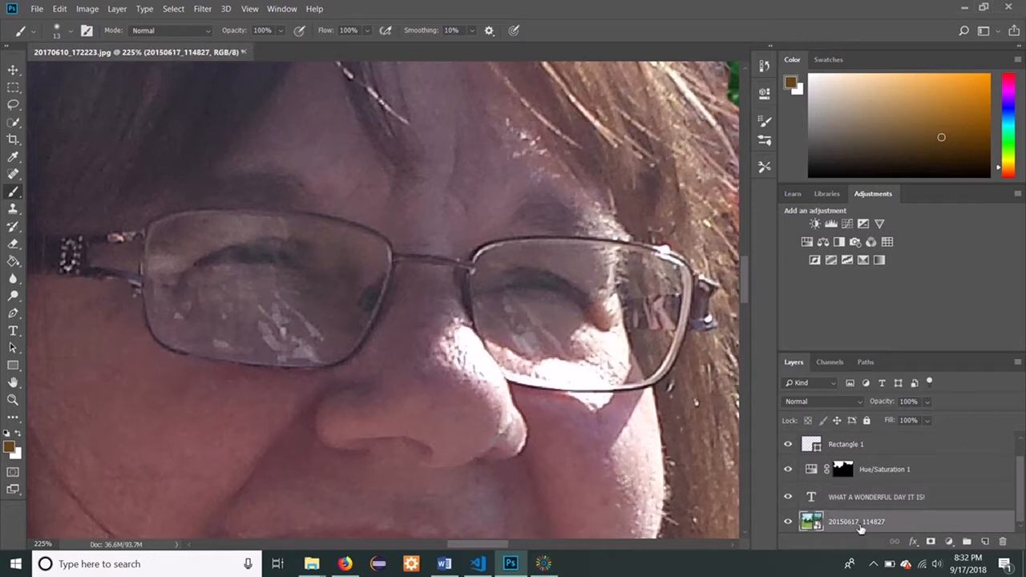
left_click(246, 252)
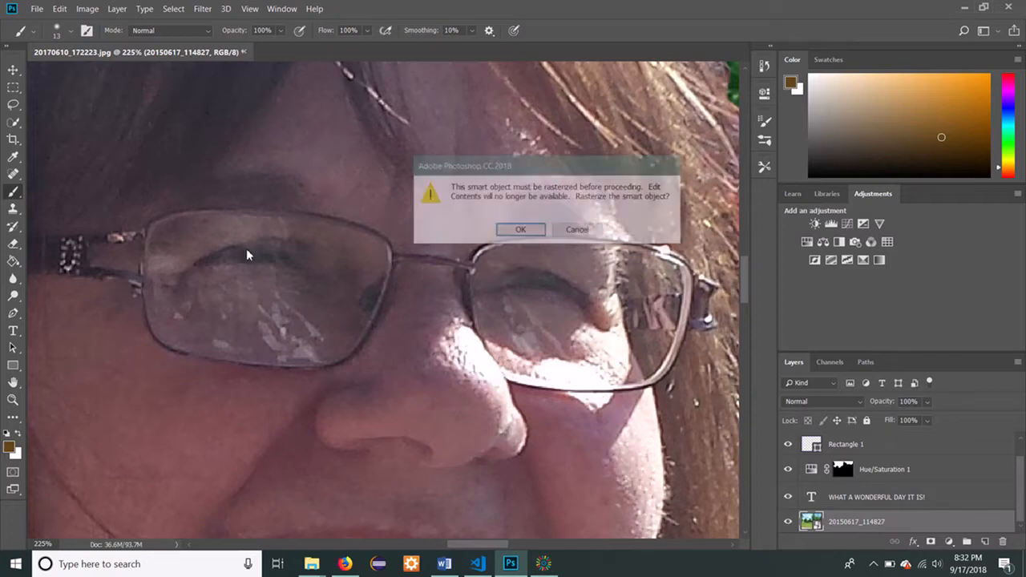
left_click(520, 231)
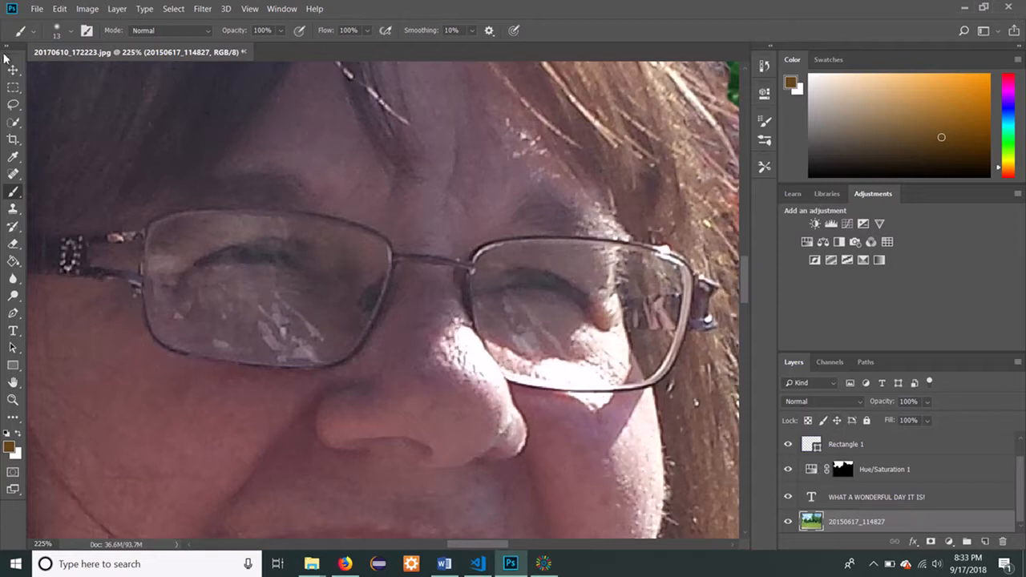
Change the brush's foreground colour to a darker, less saturated brown.
left_click(20, 32)
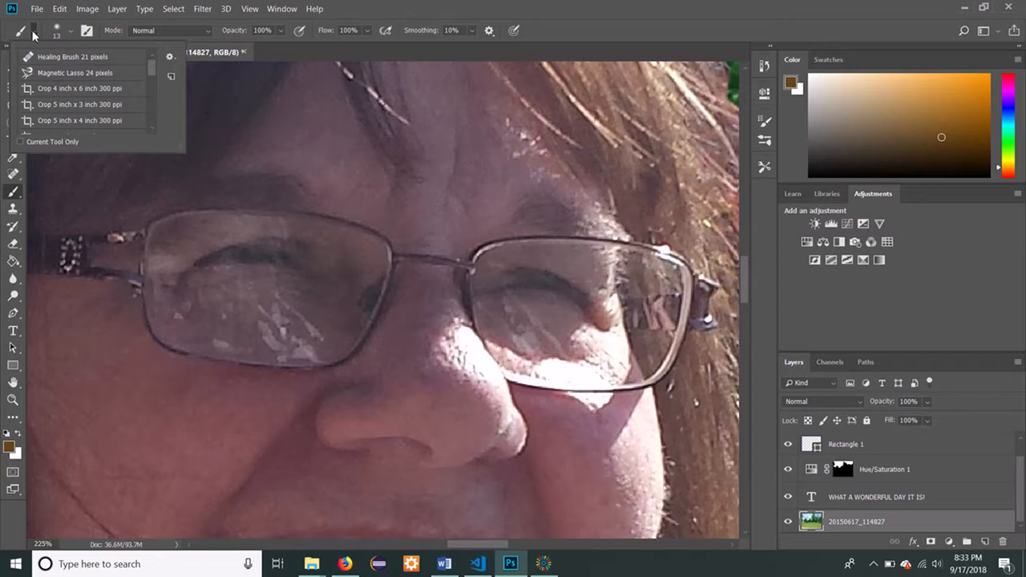
left_click(34, 36)
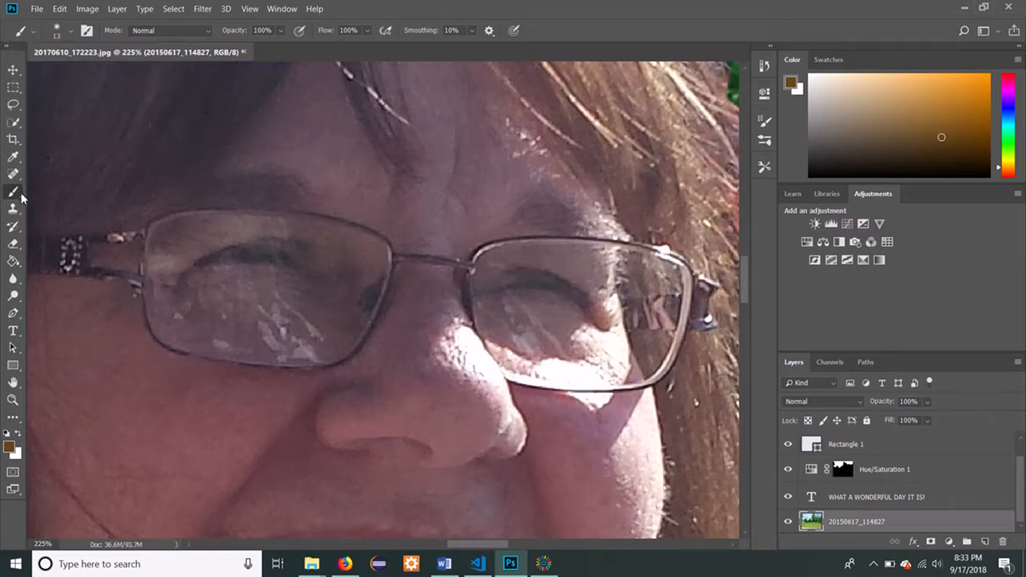
left_click_drag(935, 137, 905, 139)
left_click(924, 148)
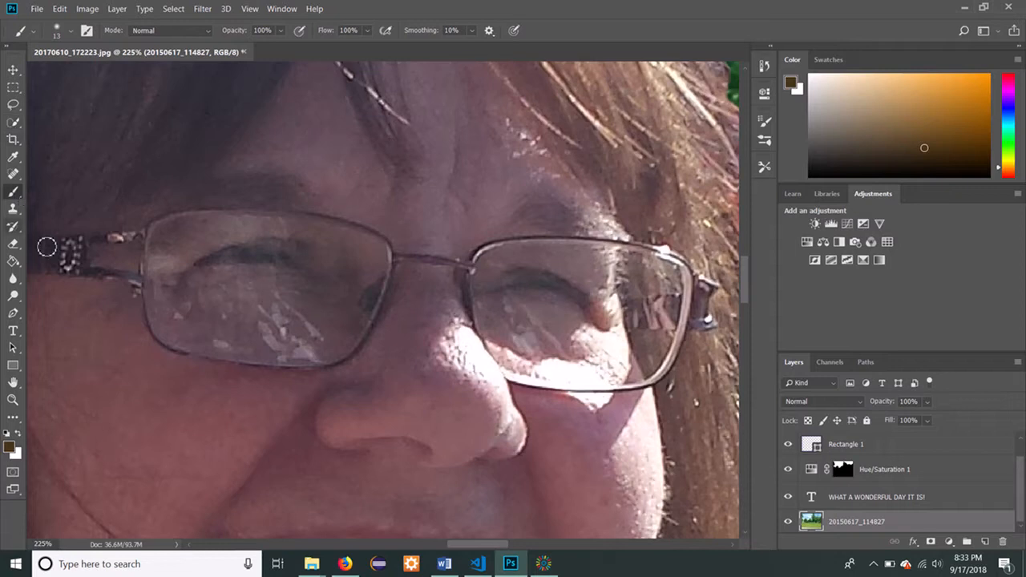
Paint both of the woman's eyes brown on Layer 0 with the 13 px brush and return to 25% zoom.
left_click(553, 566)
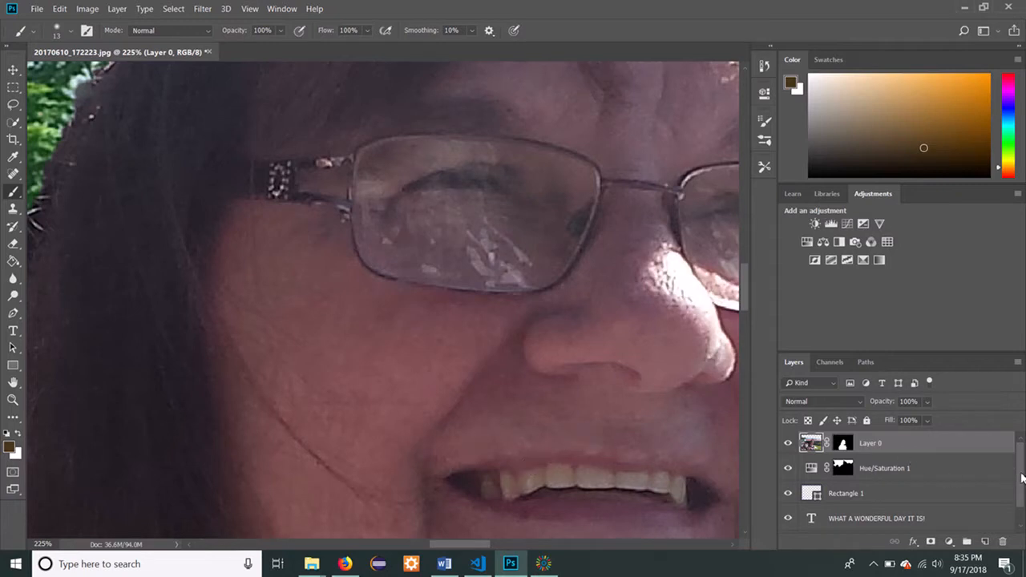
scroll(1021, 477, "down", 2)
scroll(1024, 458, "up", 2)
mouse_move(452, 545)
left_mouse_down()
mouse_move(475, 551)
mouse_move(463, 545)
left_mouse_up()
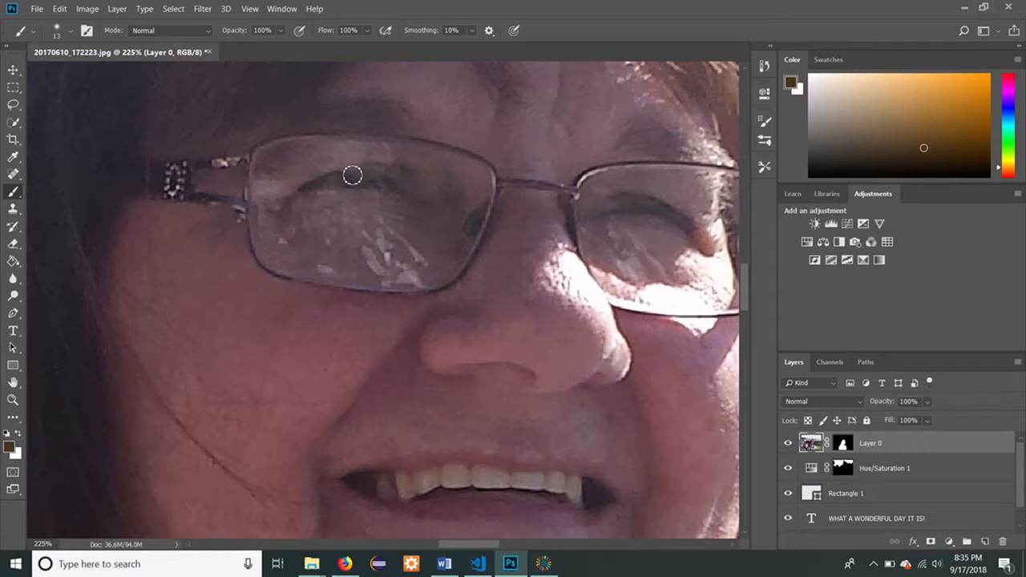
left_click_drag(358, 181, 366, 185)
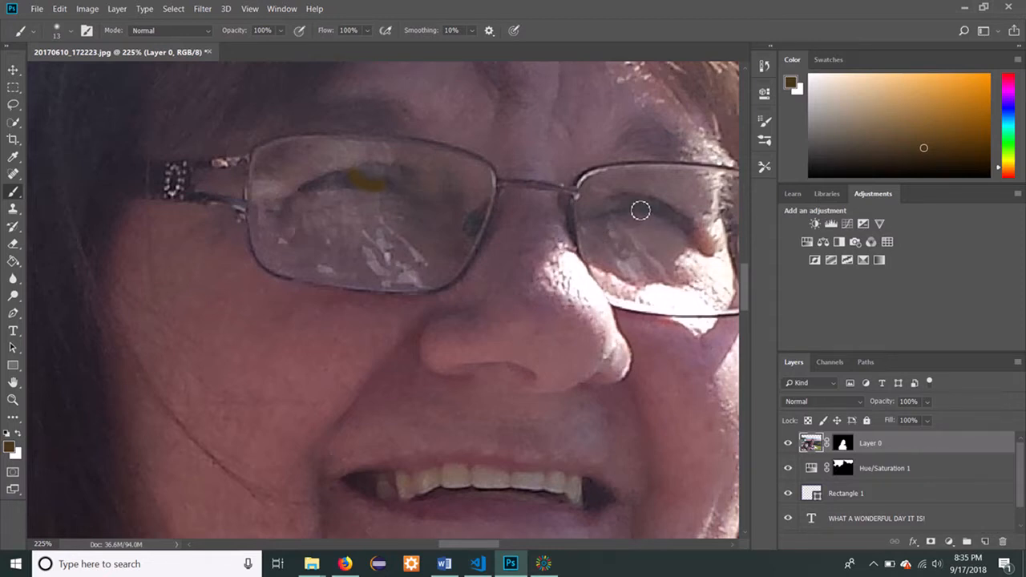
left_click_drag(643, 209, 664, 215)
left_click_drag(391, 184, 396, 181)
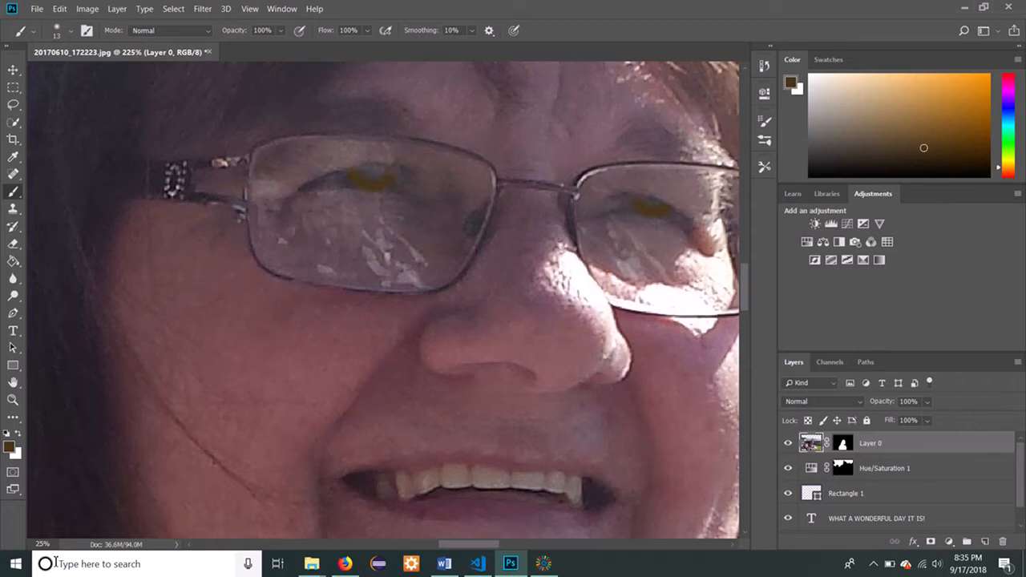
key("Return")
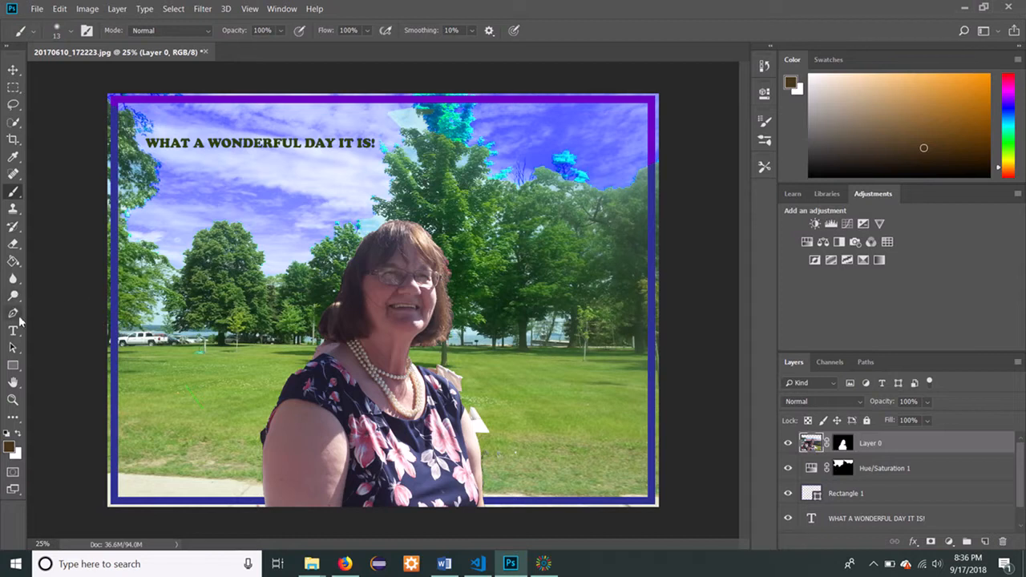
Find the Ellipse Tool by searching for "circ" and draw a near-circle about 181 by 177 px on the grass left of the woman.
left_click(17, 370)
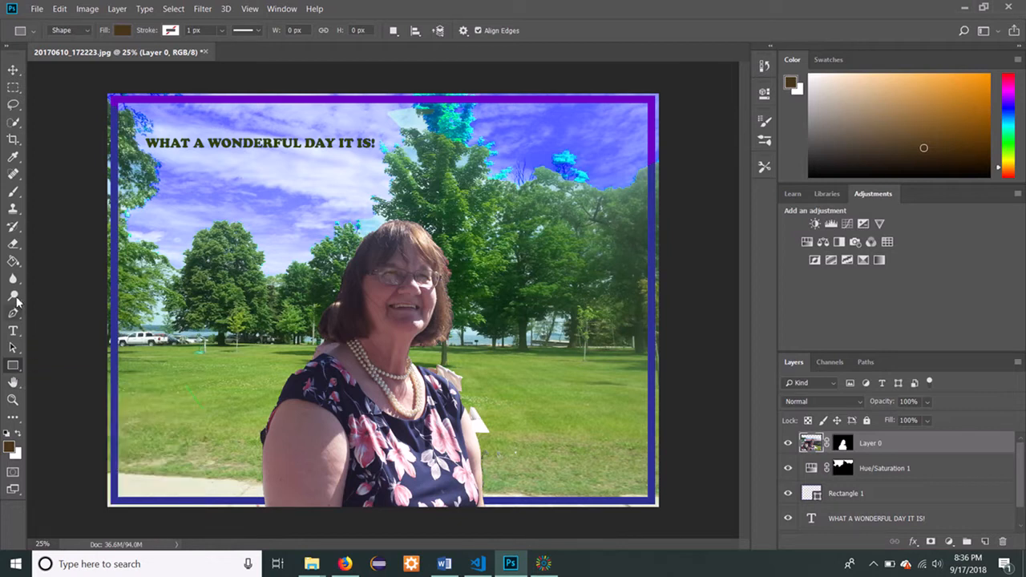
left_click(964, 30)
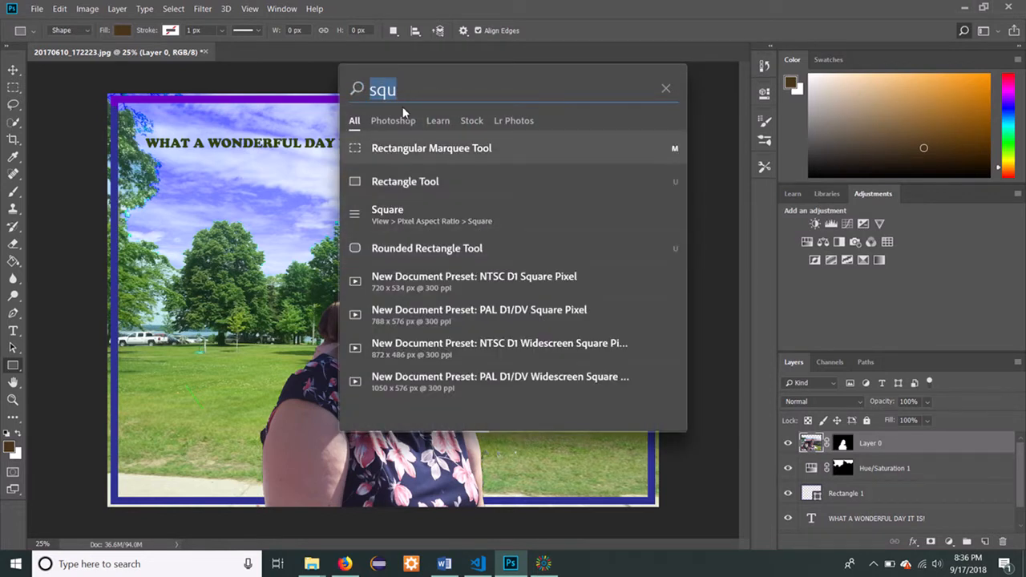
key("BackSpace")
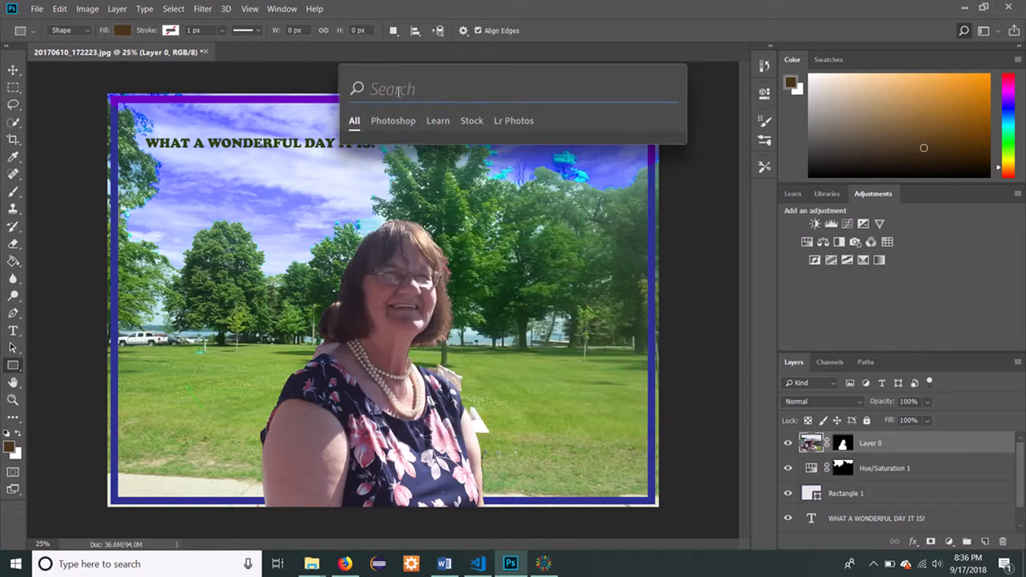
type("cr")
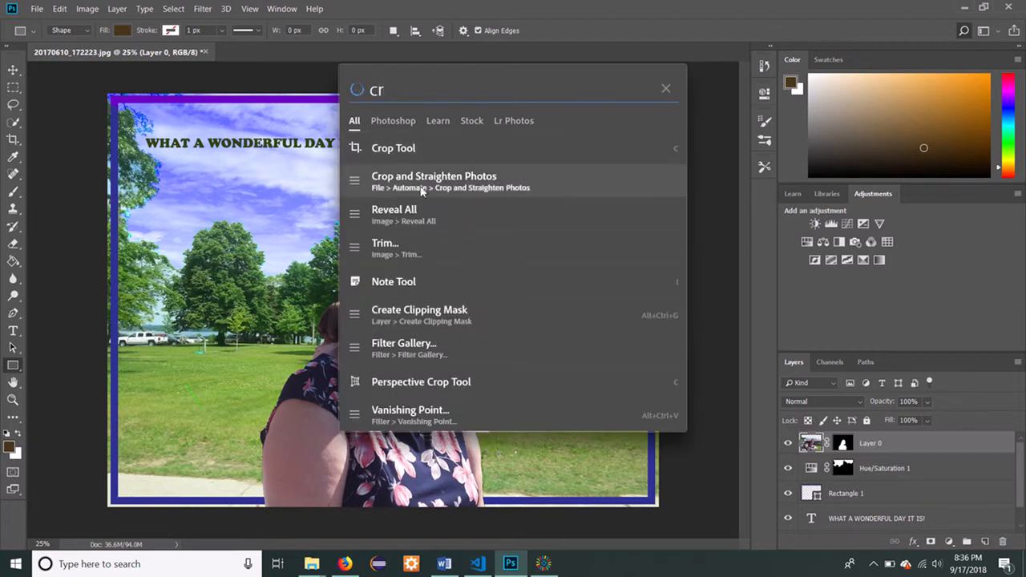
key("BackSpace")
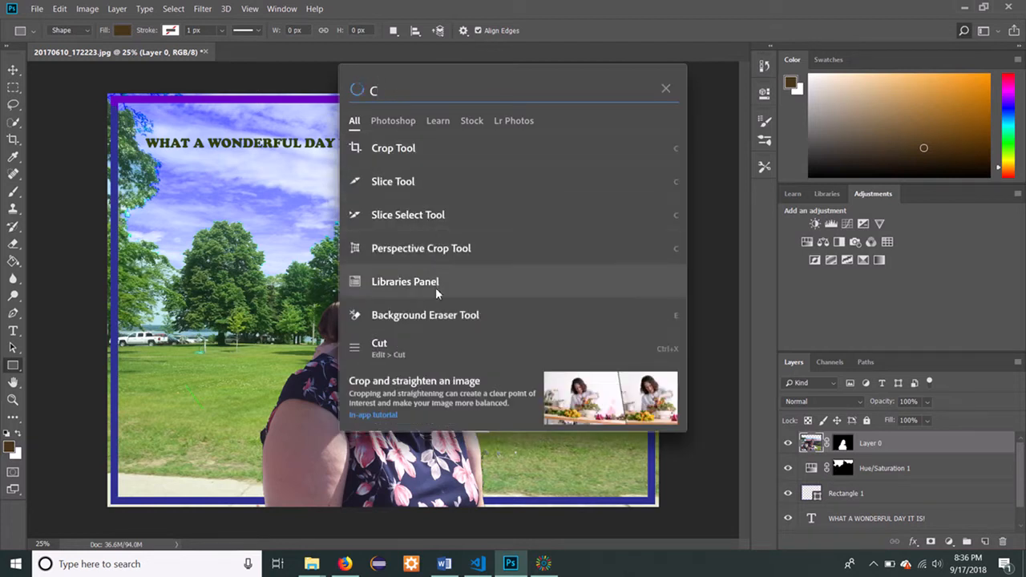
type("i")
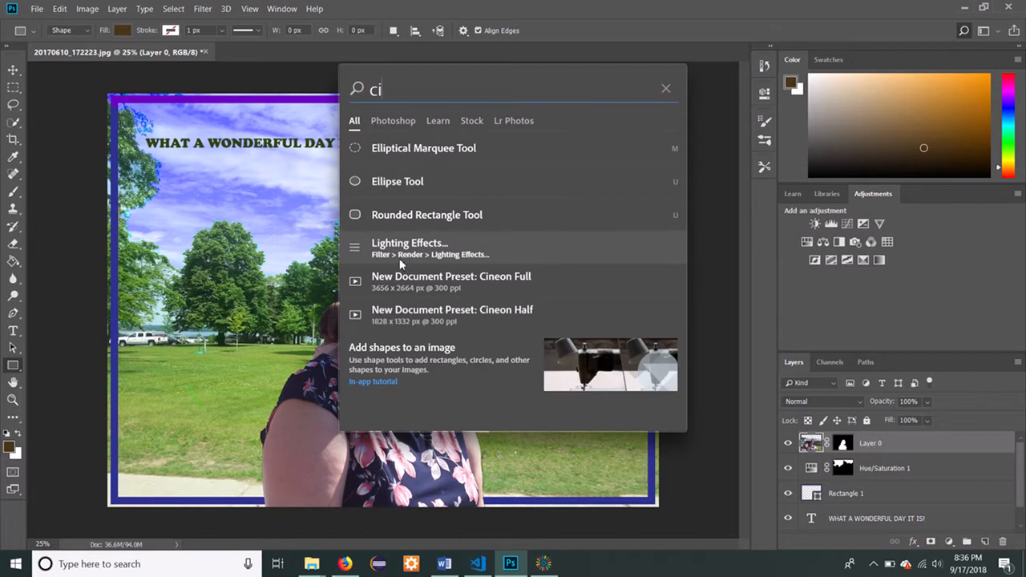
type("r")
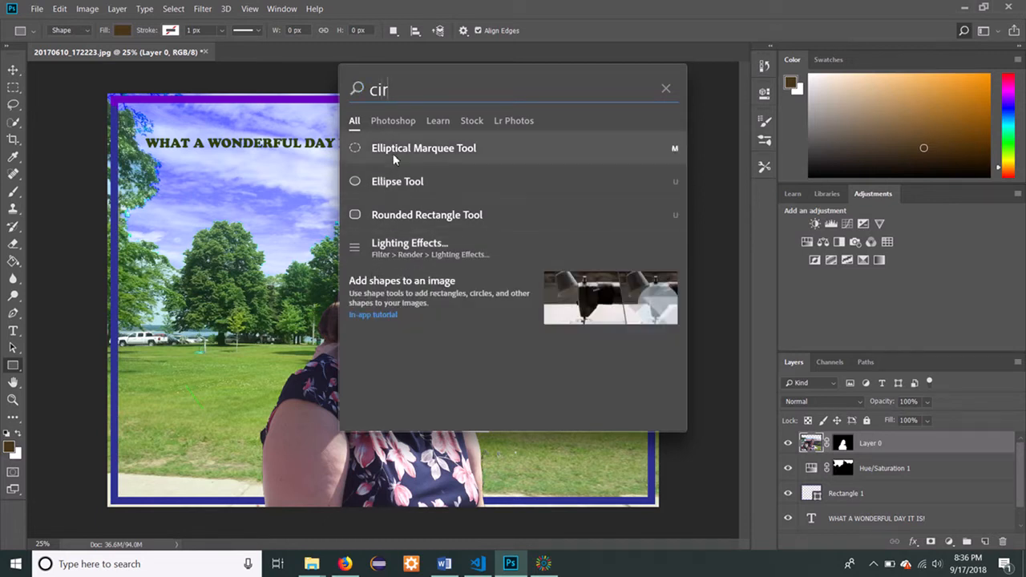
type("c")
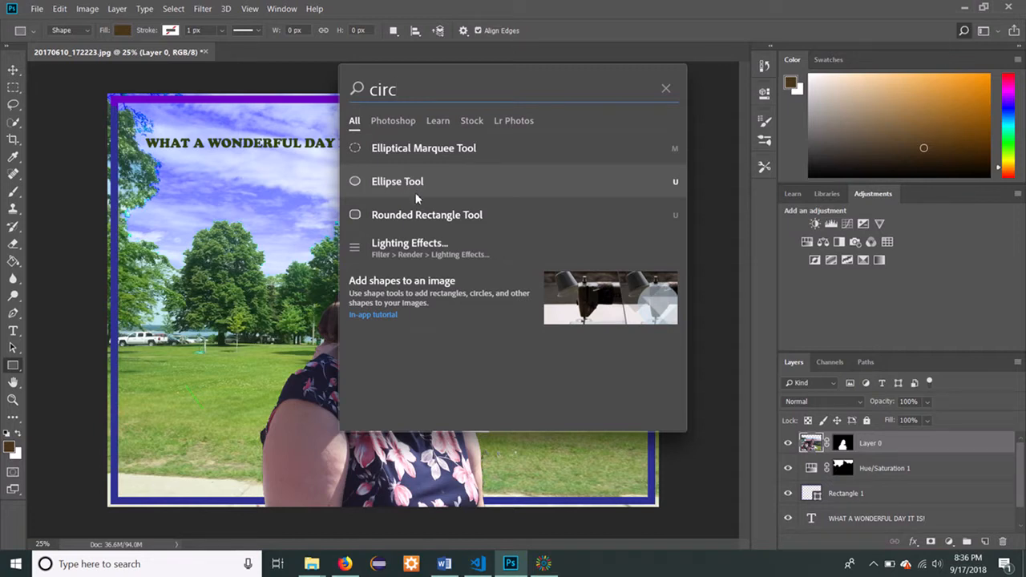
left_click(414, 189)
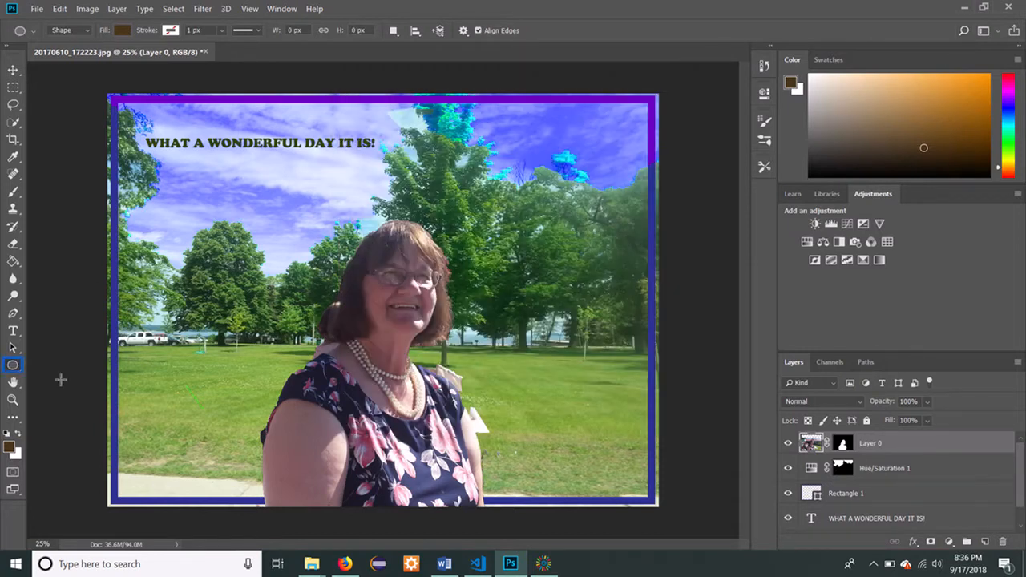
left_click_drag(180, 385, 197, 402)
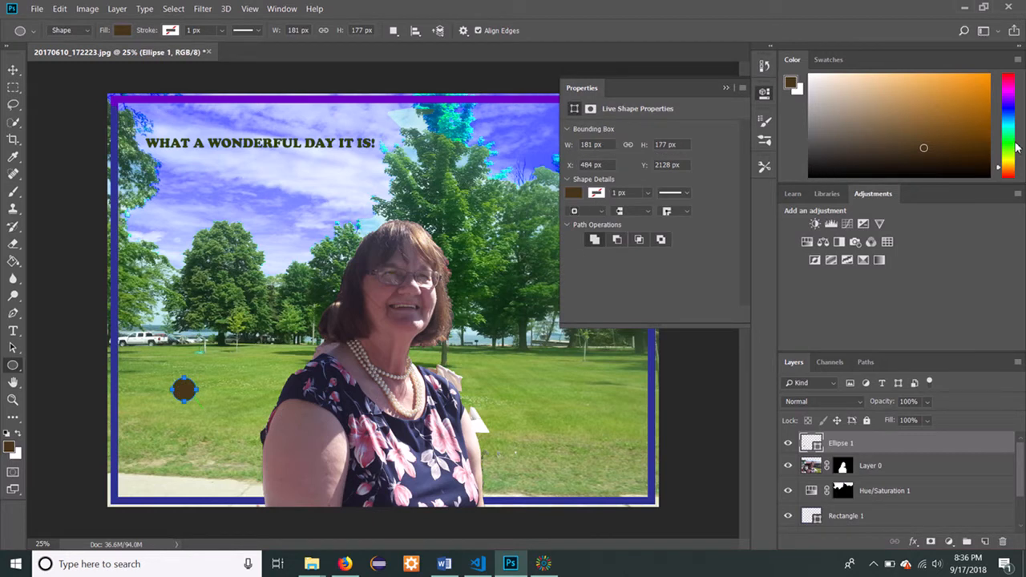
Set the foreground colour to olive, try green and light orange swatches for the ellipse's fill, and settle on orange.
left_click_drag(1000, 170, 999, 158)
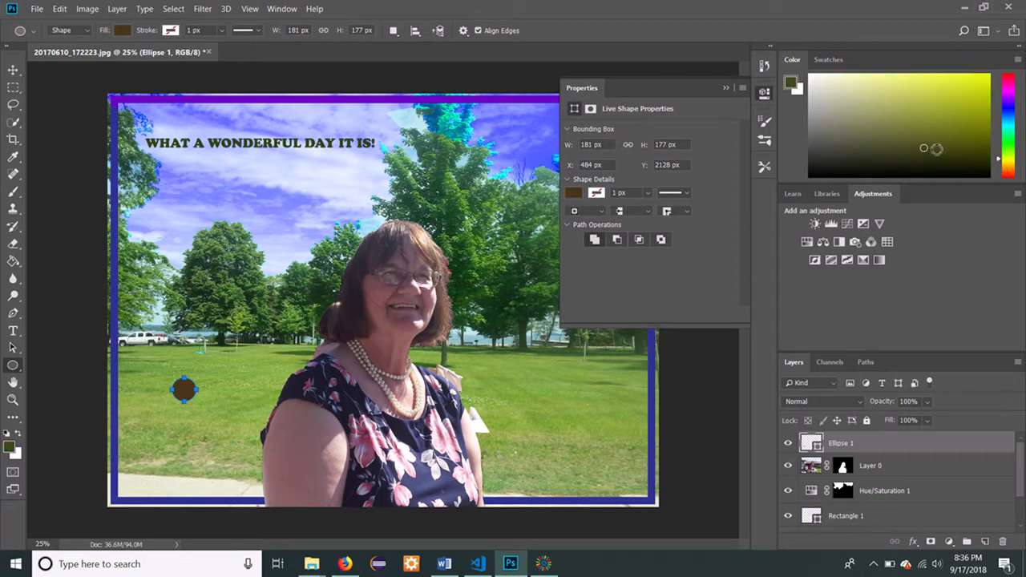
left_click_drag(926, 149, 951, 126)
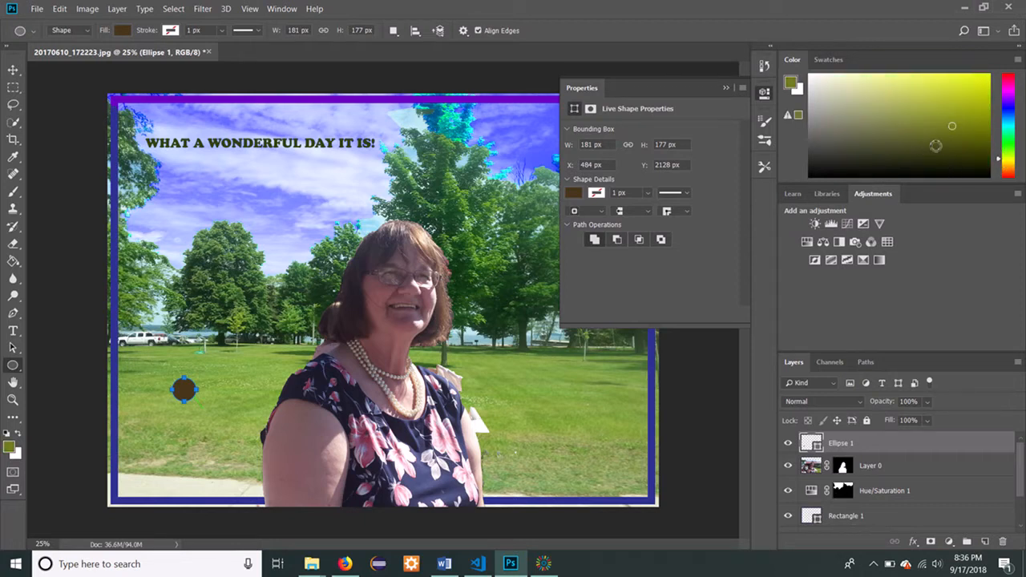
left_click(573, 194)
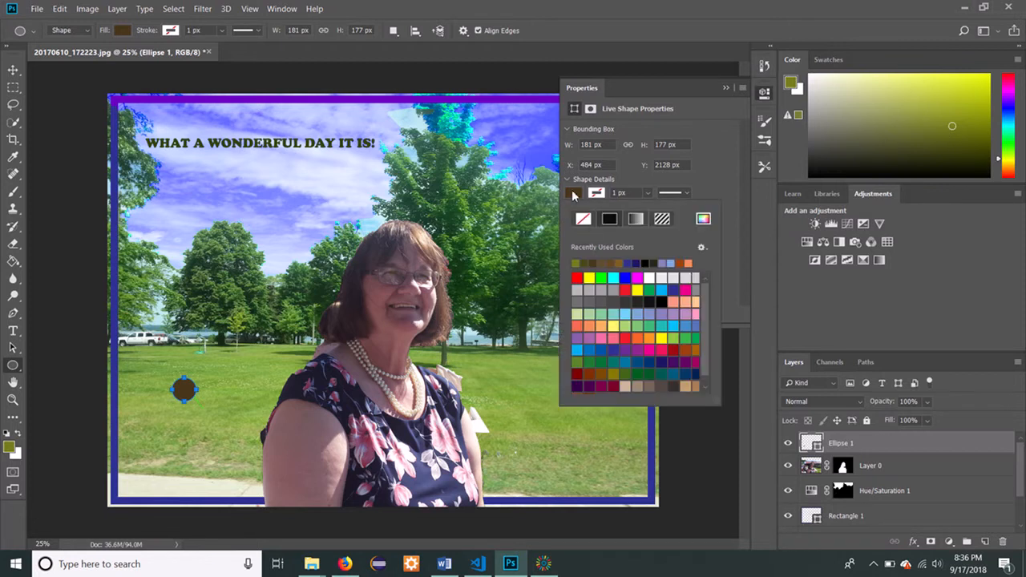
left_click(598, 277)
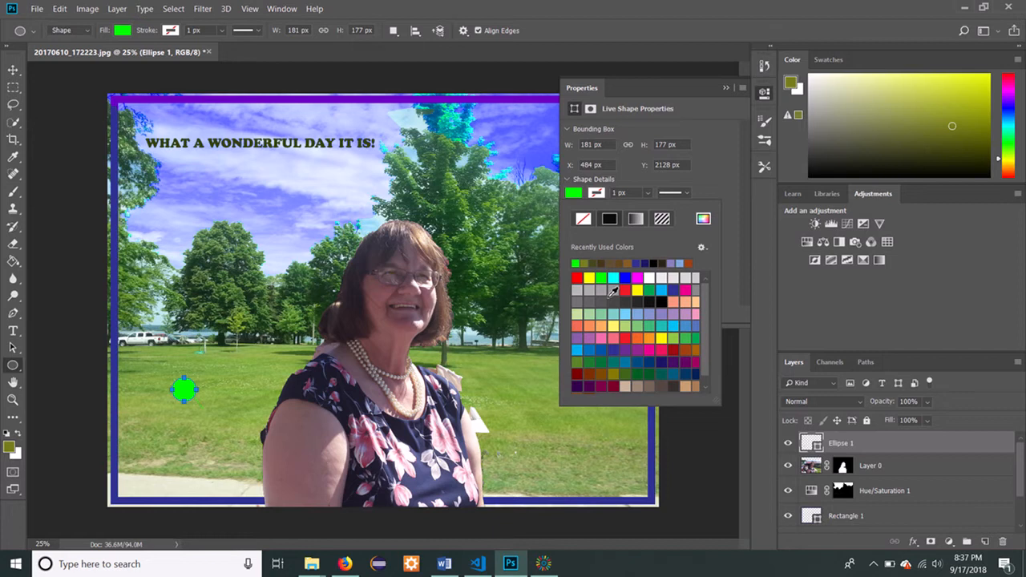
left_click(638, 339)
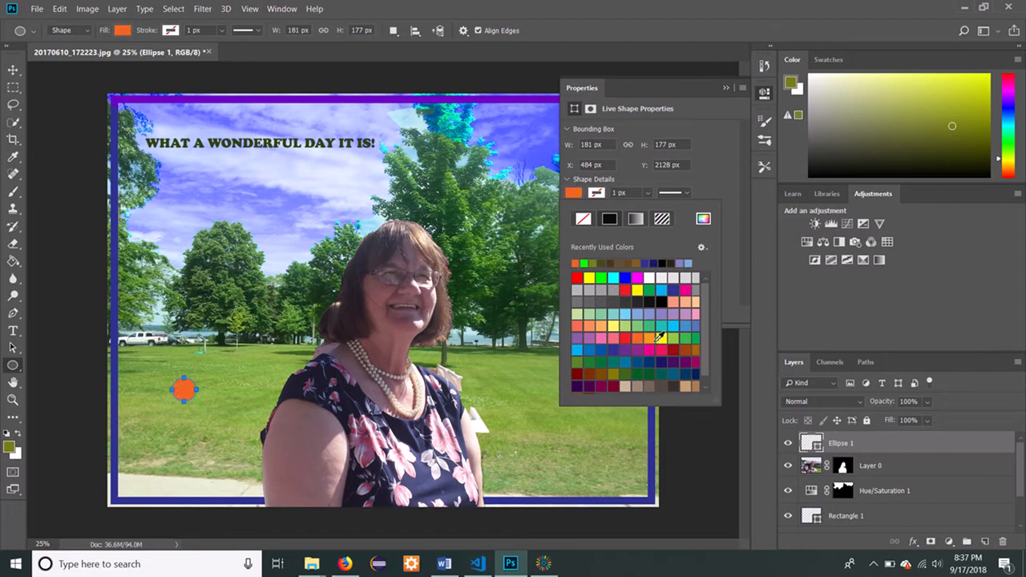
left_click(652, 336)
left_click(639, 337)
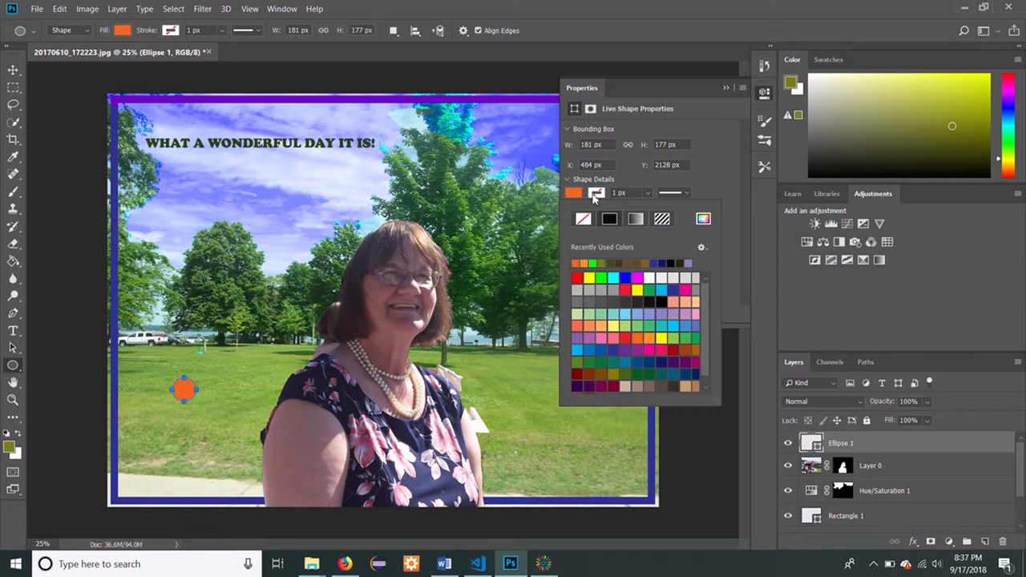
left_click(714, 190)
left_click(725, 89)
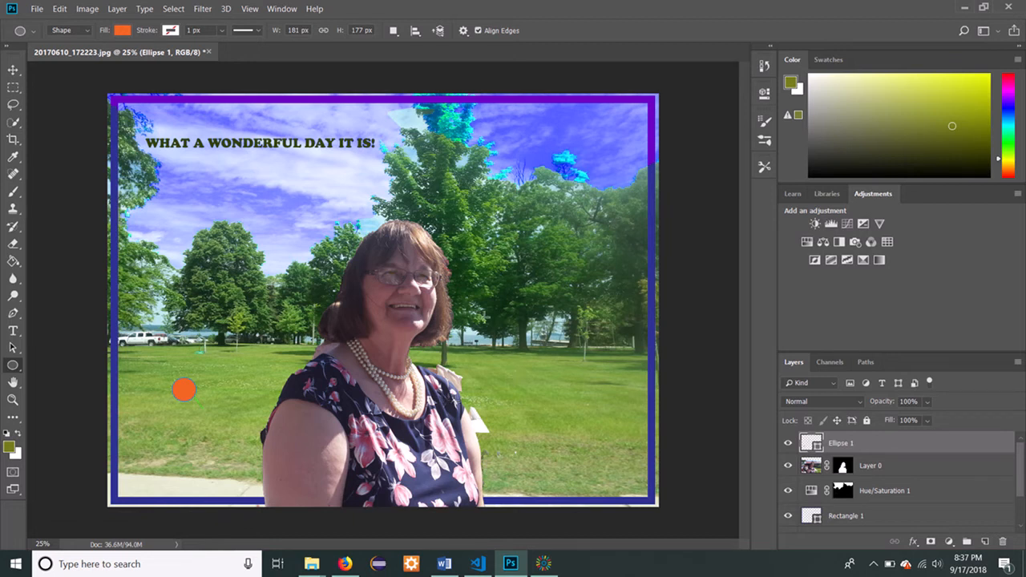
left_click(543, 563)
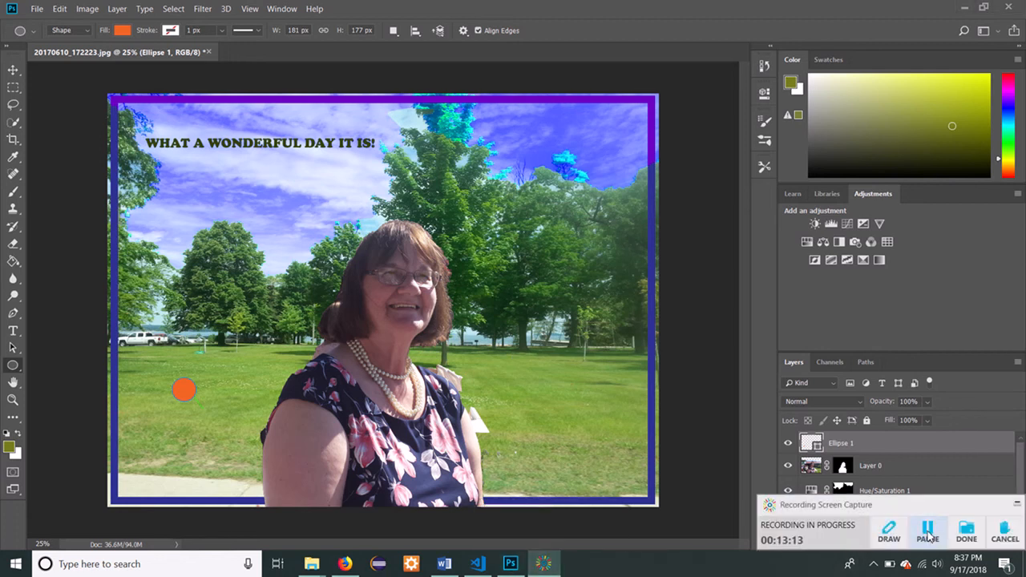